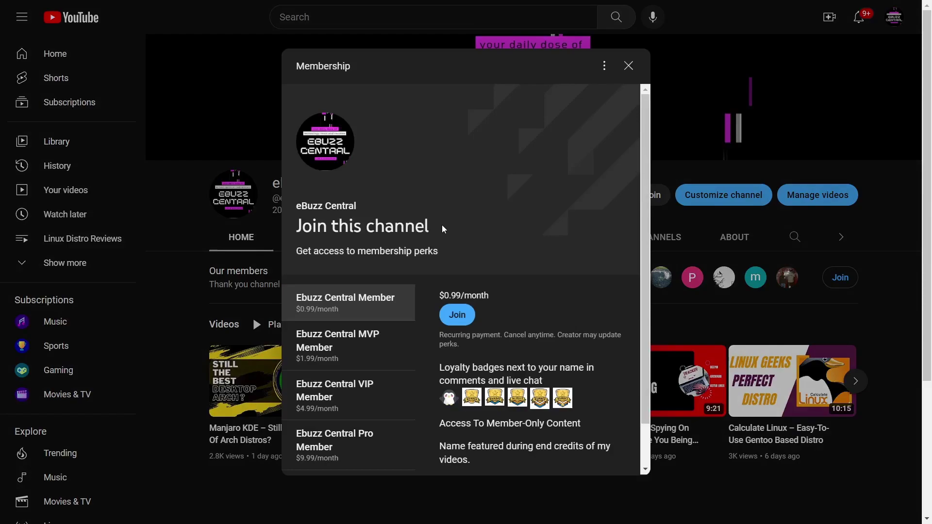
Look through the channel's membership offer and its list of current members in YouTube Studio
{"action": "scroll", "coordinate": [442, 225], "scroll_direction": "down", "scroll_amount": 1}
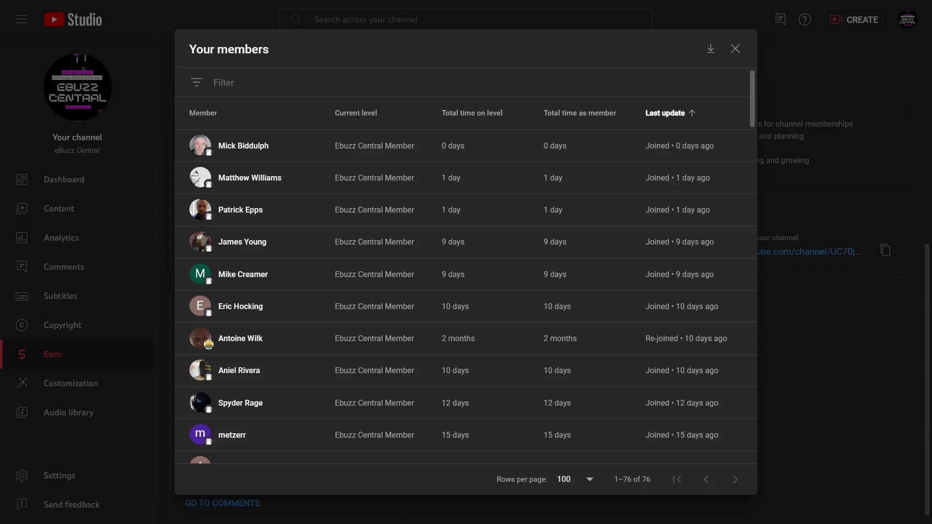
{"action": "scroll", "coordinate": [393, 194], "scroll_direction": "down", "scroll_amount": 15}
{"action": "scroll", "coordinate": [393, 193], "scroll_direction": "down", "scroll_amount": 20}
{"action": "scroll", "coordinate": [389, 189], "scroll_direction": "up", "scroll_amount": 13}
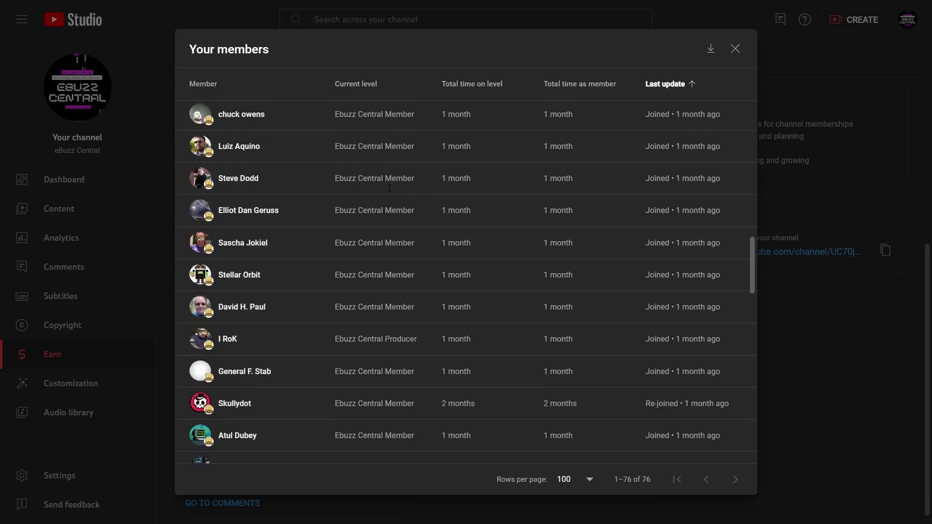
{"action": "scroll", "coordinate": [389, 188], "scroll_direction": "up", "scroll_amount": 20}
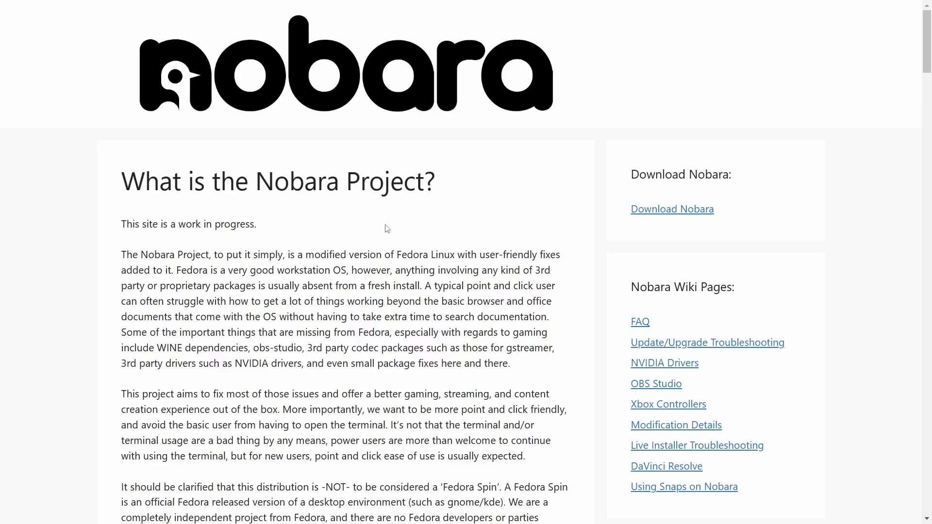
Read the Nobara Project introduction and its list of bug fixes and gaming-oriented updates on the project website
{"action": "scroll", "coordinate": [386, 225], "scroll_direction": "down", "scroll_amount": 3}
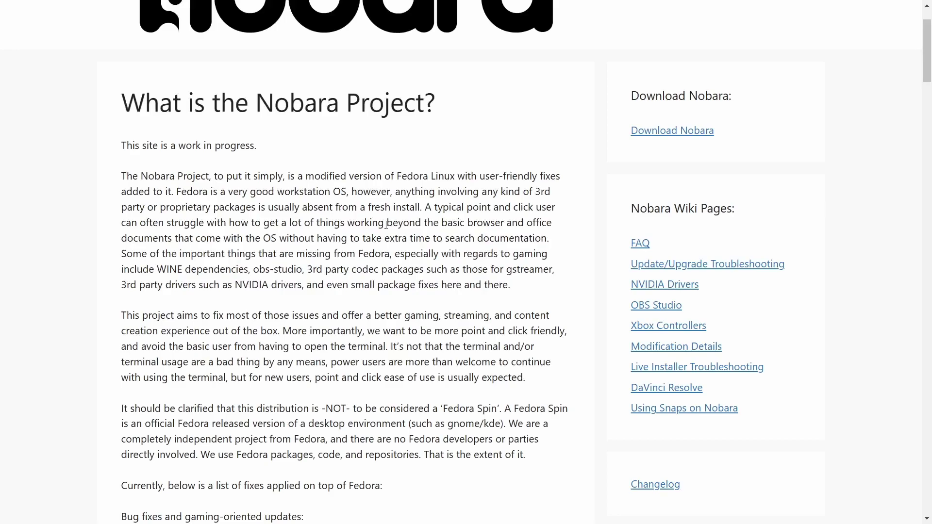
{"action": "scroll", "coordinate": [386, 225], "scroll_direction": "down", "scroll_amount": 3}
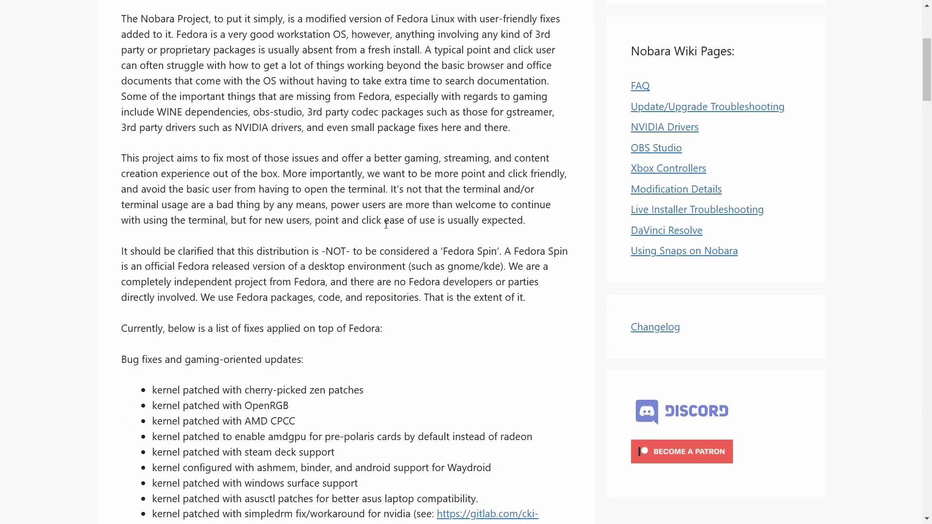
{"action": "scroll", "coordinate": [379, 223], "scroll_direction": "down", "scroll_amount": 3}
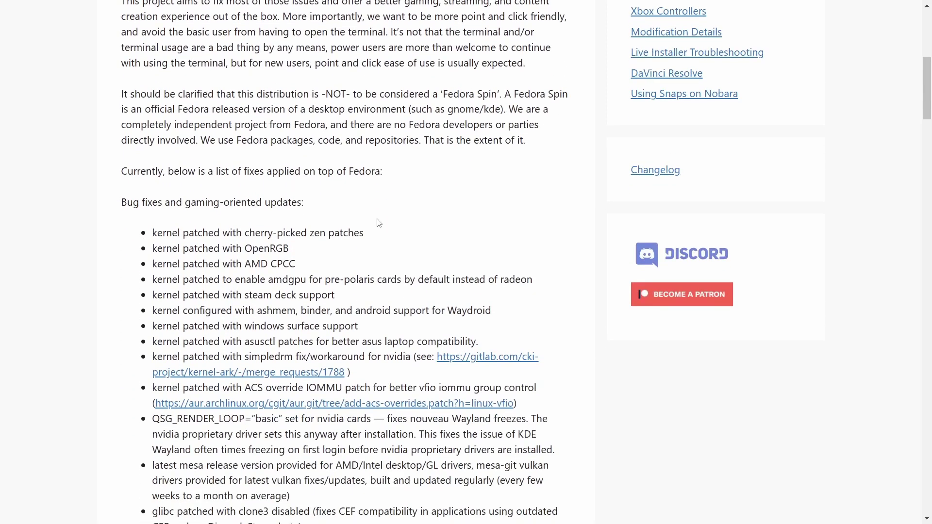
{"action": "scroll", "coordinate": [379, 222], "scroll_direction": "down", "scroll_amount": 3}
{"action": "scroll", "coordinate": [378, 222], "scroll_direction": "up", "scroll_amount": 3}
{"action": "scroll", "coordinate": [376, 221], "scroll_direction": "down", "scroll_amount": 1}
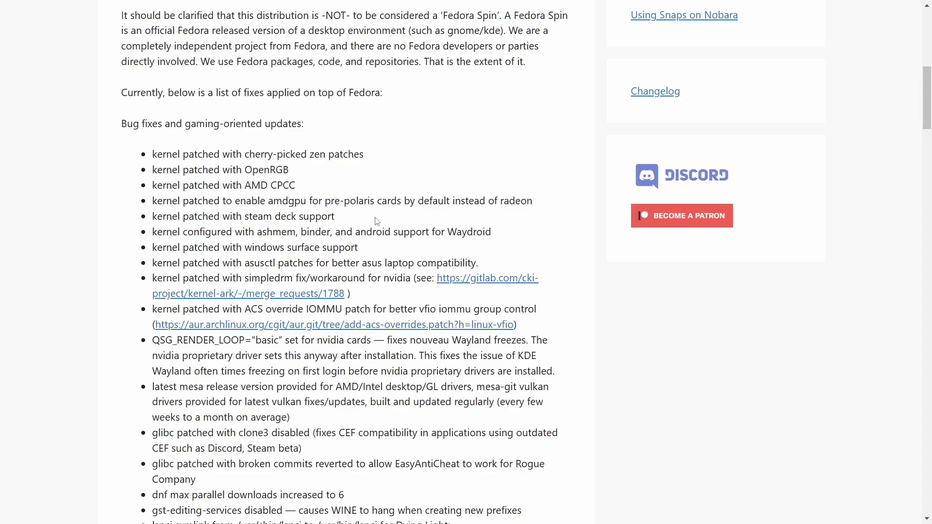
{"action": "scroll", "coordinate": [377, 221], "scroll_direction": "down", "scroll_amount": 2}
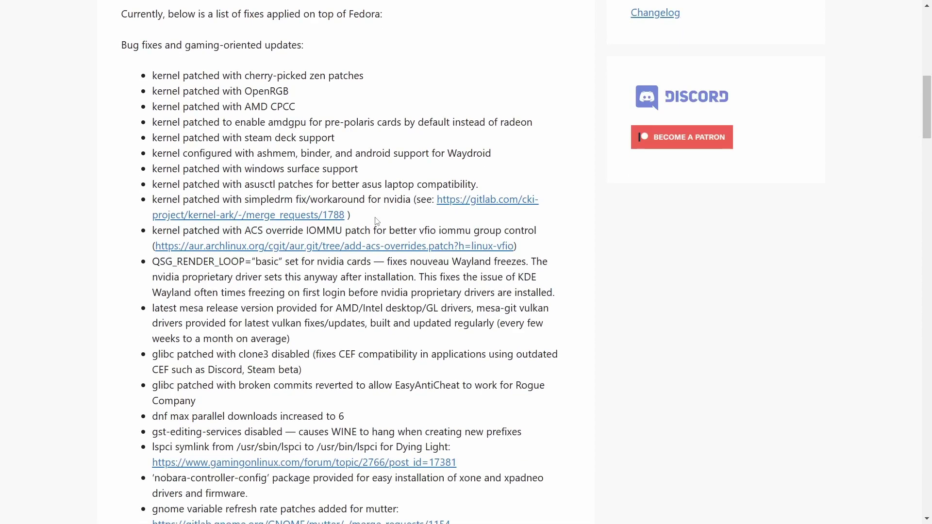
{"action": "scroll", "coordinate": [377, 221], "scroll_direction": "down", "scroll_amount": 16}
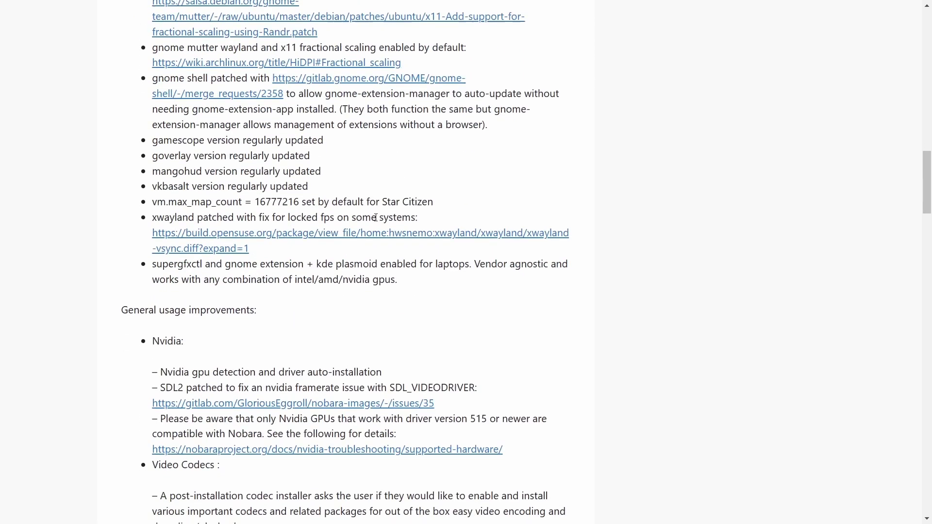
Examine the general usage improvements for Nvidia, video codecs, Blender, DaVinci Resolve and OBS Studio
{"action": "scroll", "coordinate": [377, 220], "scroll_direction": "down", "scroll_amount": 2}
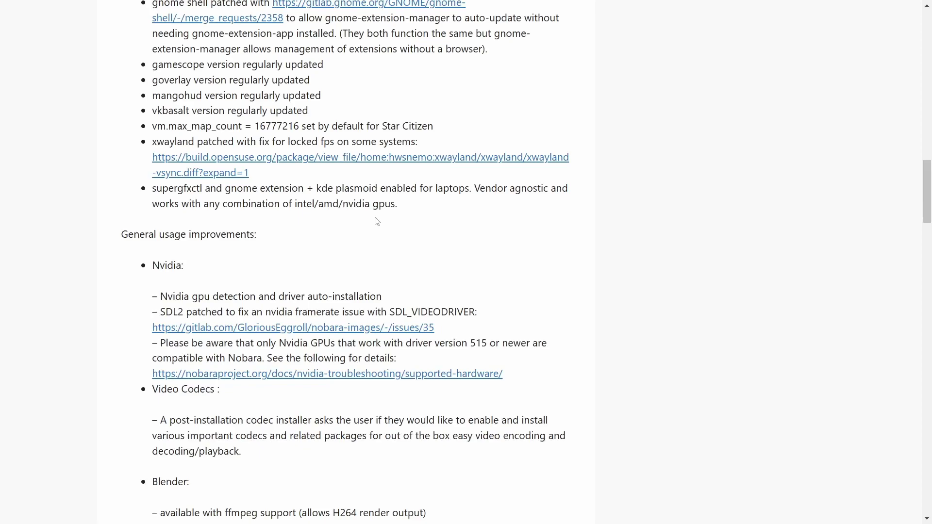
{"action": "scroll", "coordinate": [377, 221], "scroll_direction": "down", "scroll_amount": 2}
{"action": "scroll", "coordinate": [376, 218], "scroll_direction": "down", "scroll_amount": 2}
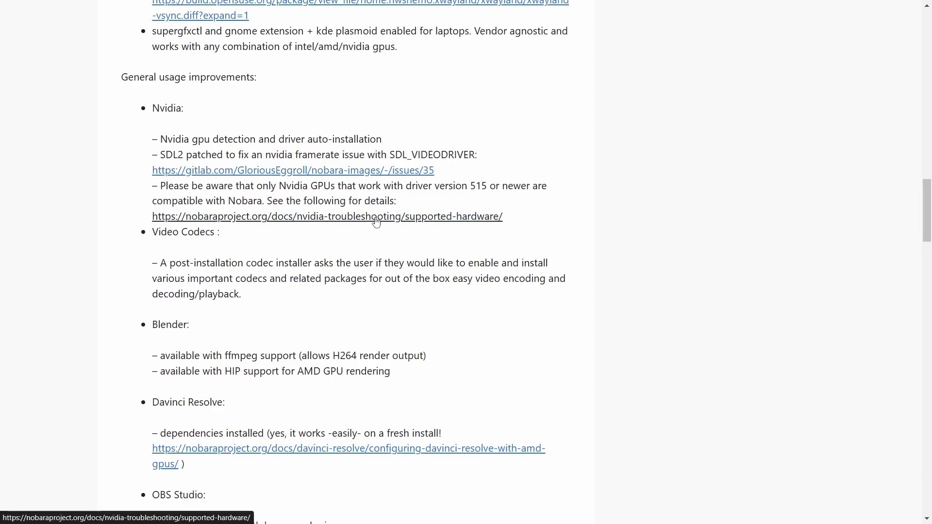
{"action": "scroll", "coordinate": [378, 221], "scroll_direction": "down", "scroll_amount": 2}
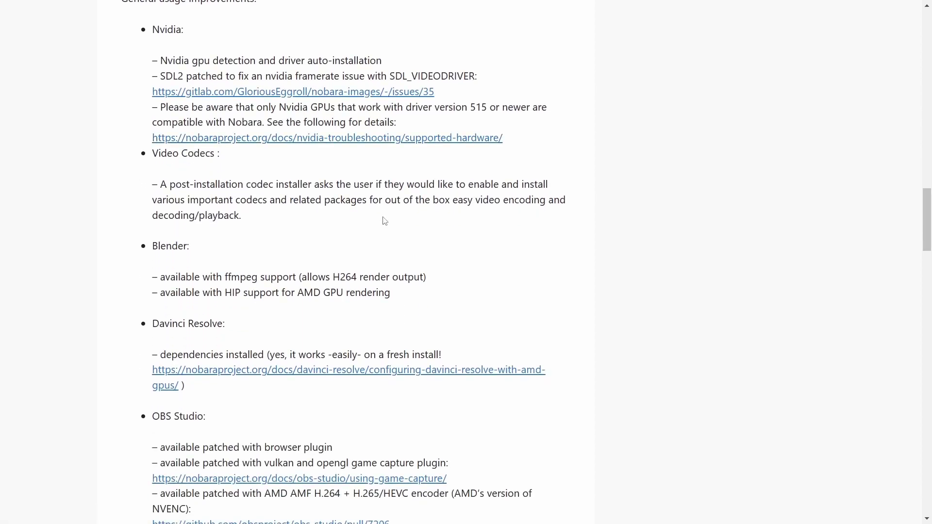
{"action": "scroll", "coordinate": [384, 221], "scroll_direction": "down", "scroll_amount": 2}
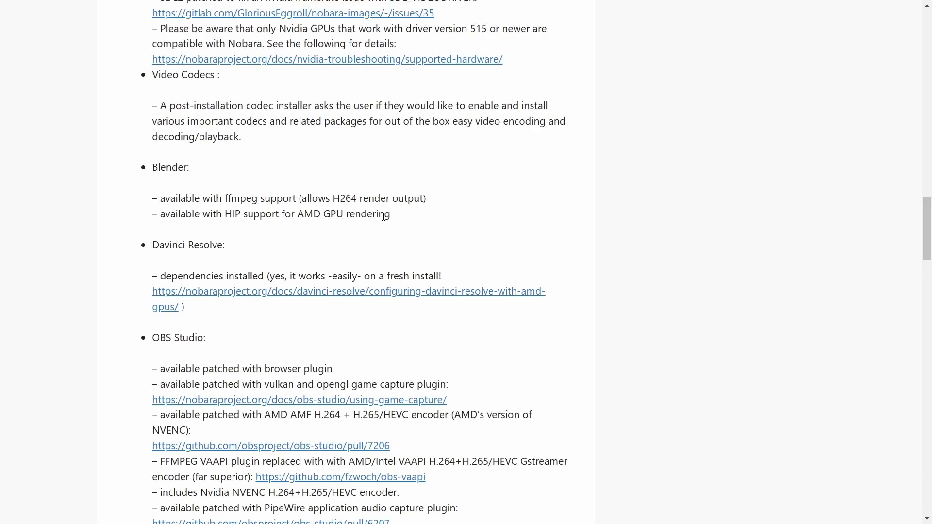
{"action": "scroll", "coordinate": [384, 216], "scroll_direction": "down", "scroll_amount": 10}
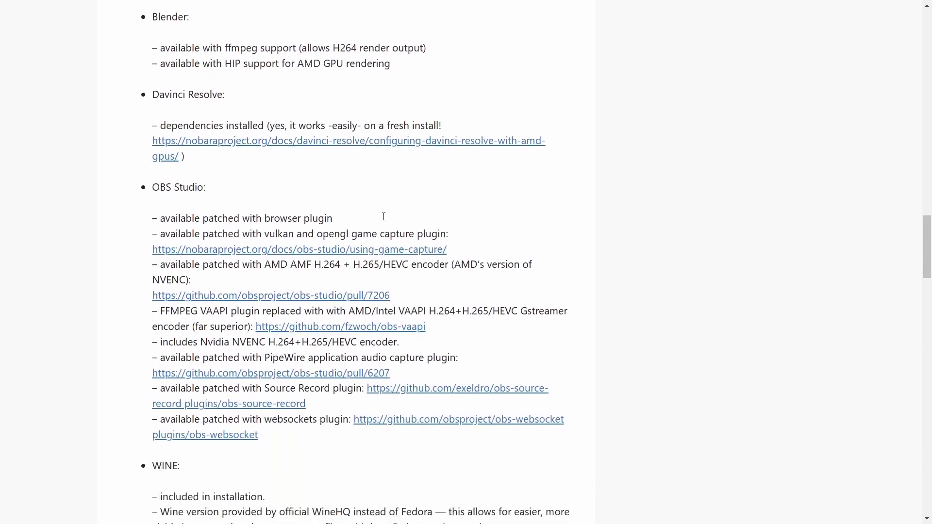
Skim the remaining improvements, including WINE, Proton, Nautilus, SELinux, RPMFusion and Steam, and return to the start of the page
{"action": "scroll", "coordinate": [383, 216], "scroll_direction": "up", "scroll_amount": 20}
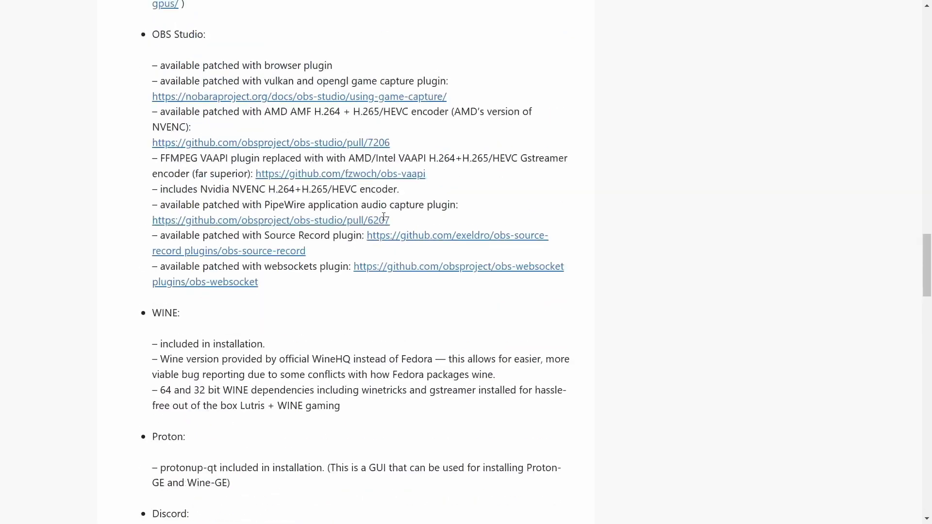
{"action": "scroll", "coordinate": [381, 215], "scroll_direction": "down", "scroll_amount": 7}
{"action": "scroll", "coordinate": [381, 214], "scroll_direction": "down", "scroll_amount": 20}
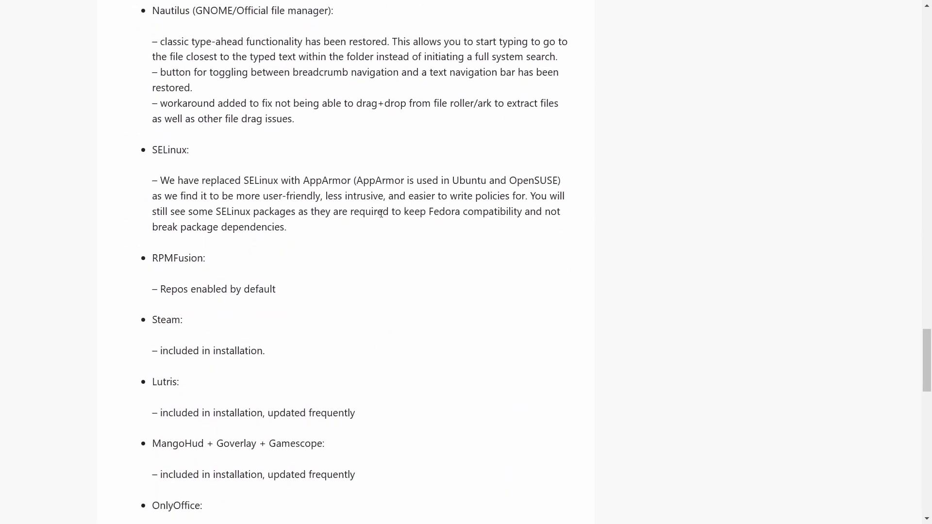
{"action": "scroll", "coordinate": [381, 214], "scroll_direction": "down", "scroll_amount": 6}
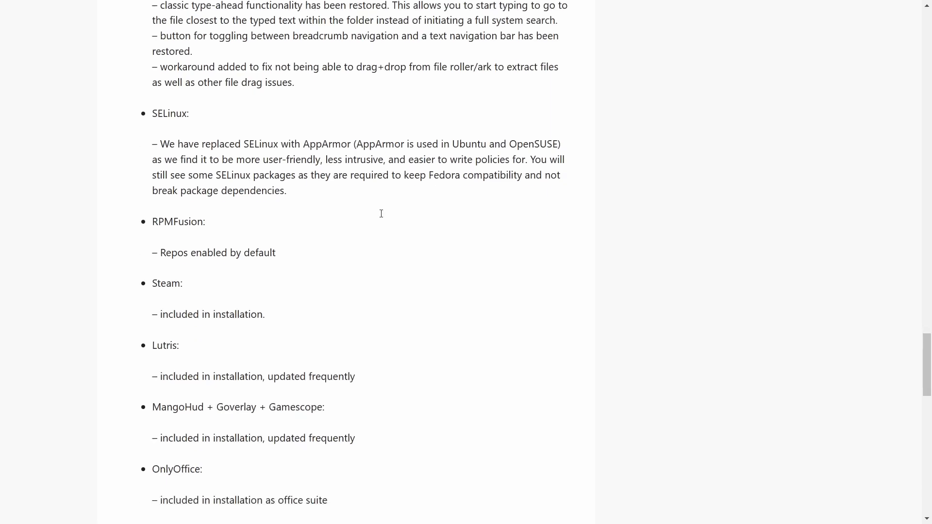
{"action": "scroll", "coordinate": [382, 217], "scroll_direction": "up", "scroll_amount": 20}
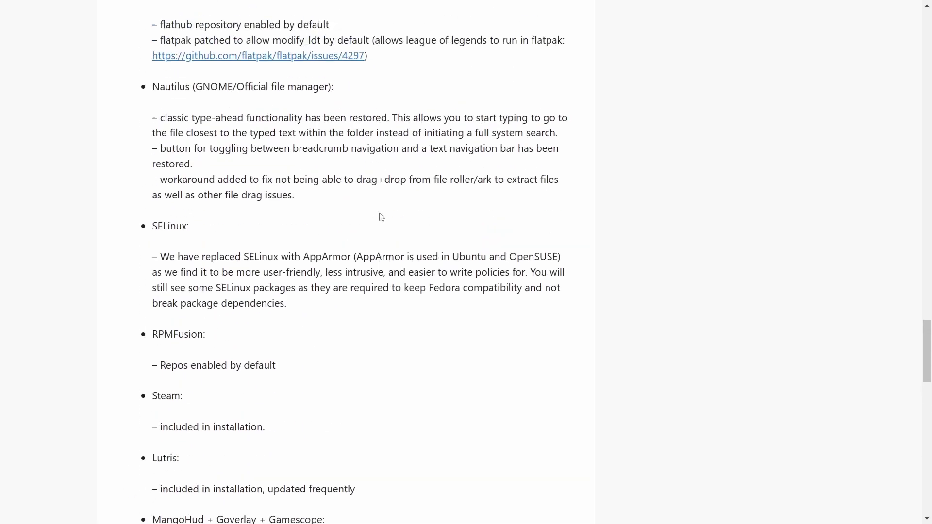
{"action": "scroll", "coordinate": [382, 217], "scroll_direction": "up", "scroll_amount": 20}
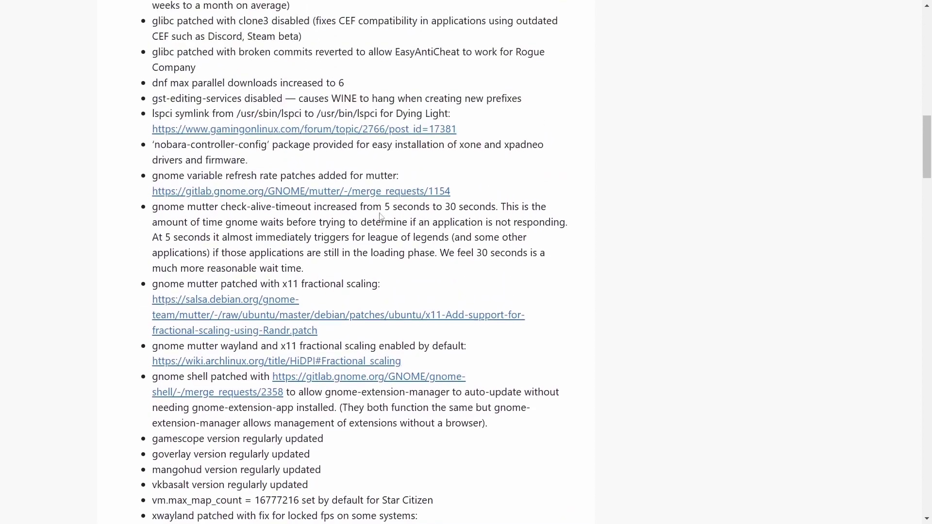
{"action": "scroll", "coordinate": [380, 213], "scroll_direction": "up", "scroll_amount": 6}
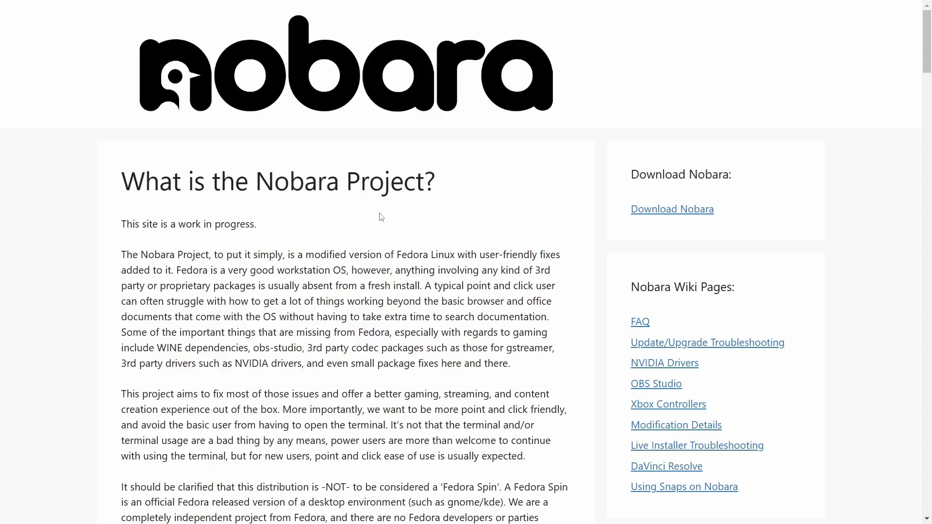
Open the Download Nobara page and compare the Official, GNOME and KDE ISO editions
{"action": "left_click", "coordinate": [662, 214]}
{"action": "scroll", "coordinate": [514, 194], "scroll_direction": "down", "scroll_amount": 3}
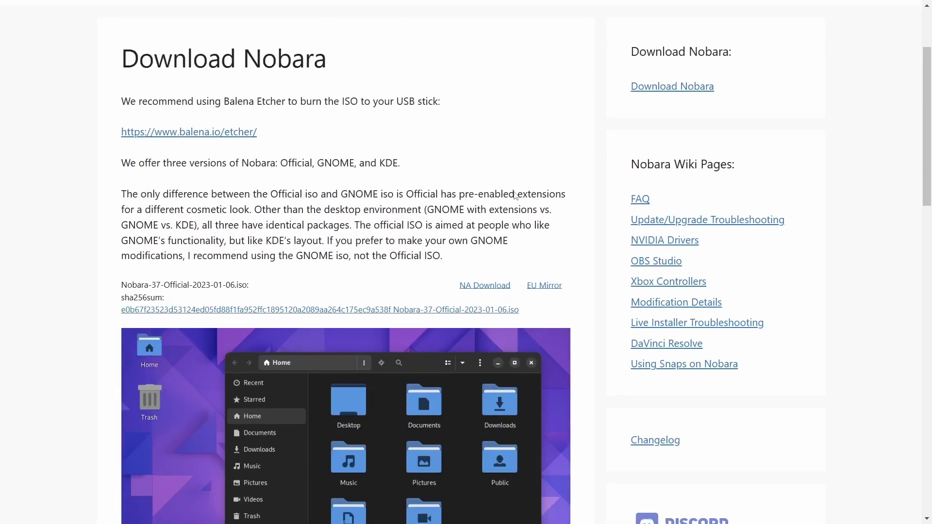
{"action": "scroll", "coordinate": [515, 192], "scroll_direction": "down", "scroll_amount": 2}
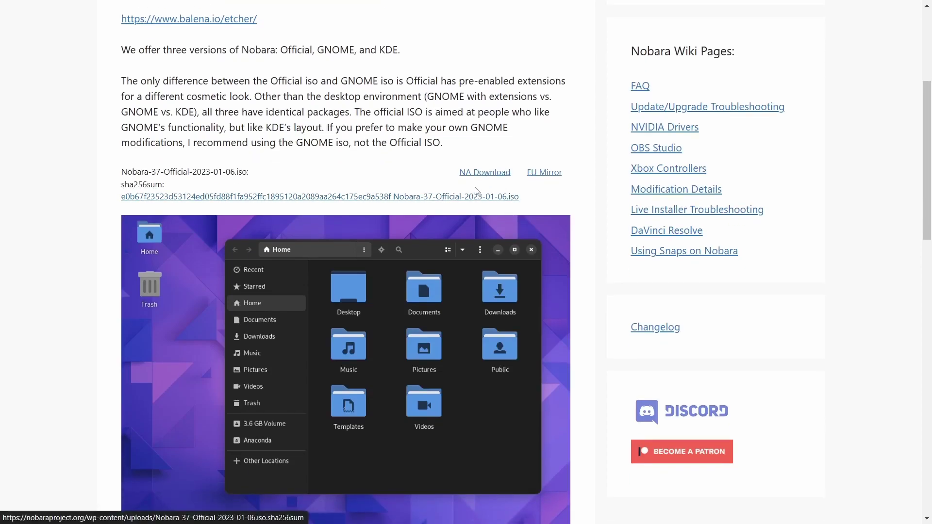
{"action": "scroll", "coordinate": [374, 185], "scroll_direction": "down", "scroll_amount": 2}
{"action": "scroll", "coordinate": [374, 185], "scroll_direction": "up", "scroll_amount": 4}
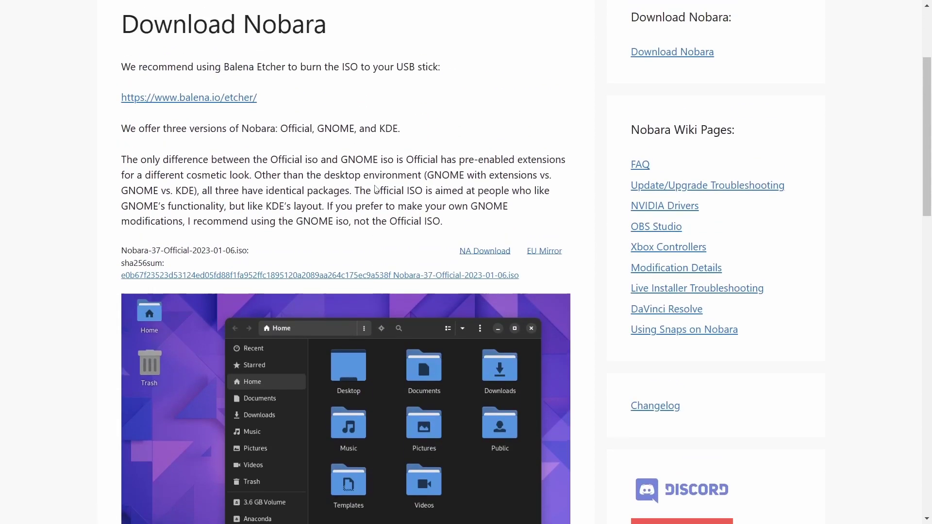
{"action": "scroll", "coordinate": [374, 180], "scroll_direction": "down", "scroll_amount": 12}
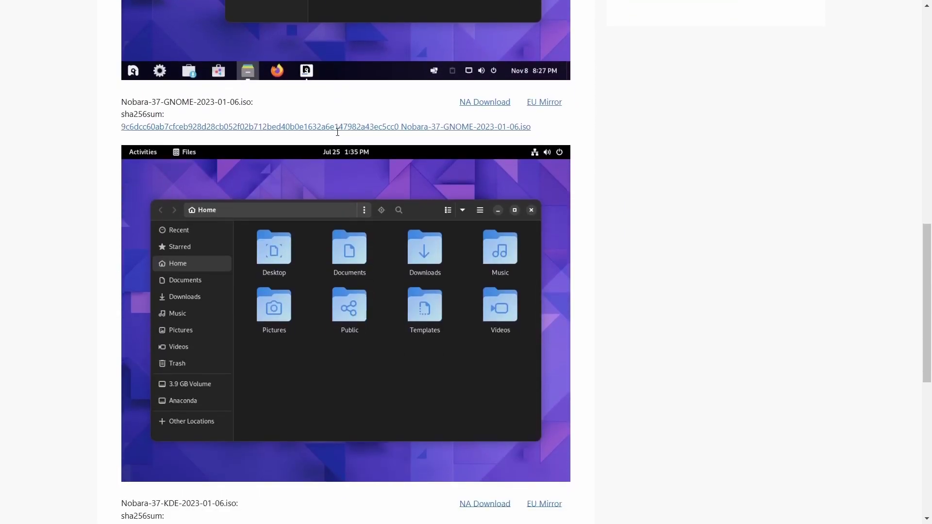
{"action": "scroll", "coordinate": [338, 135], "scroll_direction": "down", "scroll_amount": 6}
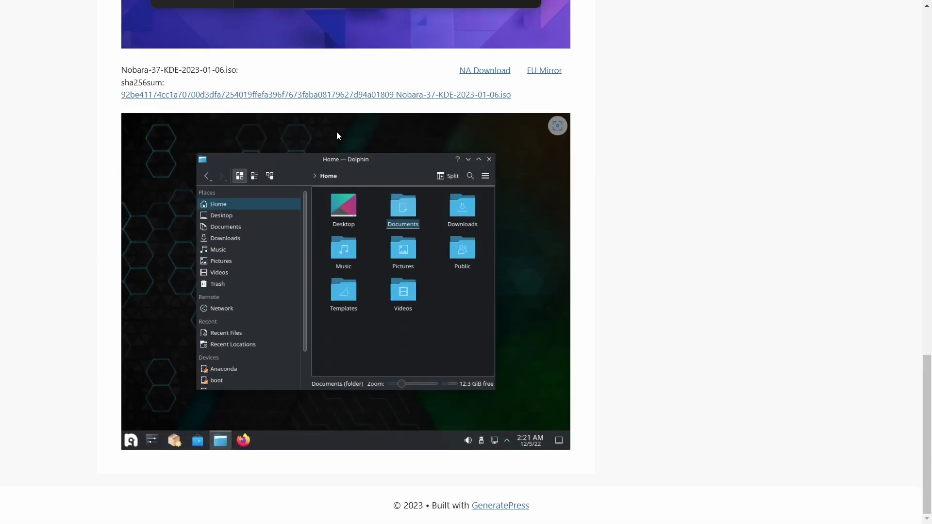
{"action": "scroll", "coordinate": [474, 267], "scroll_direction": "up", "scroll_amount": 3}
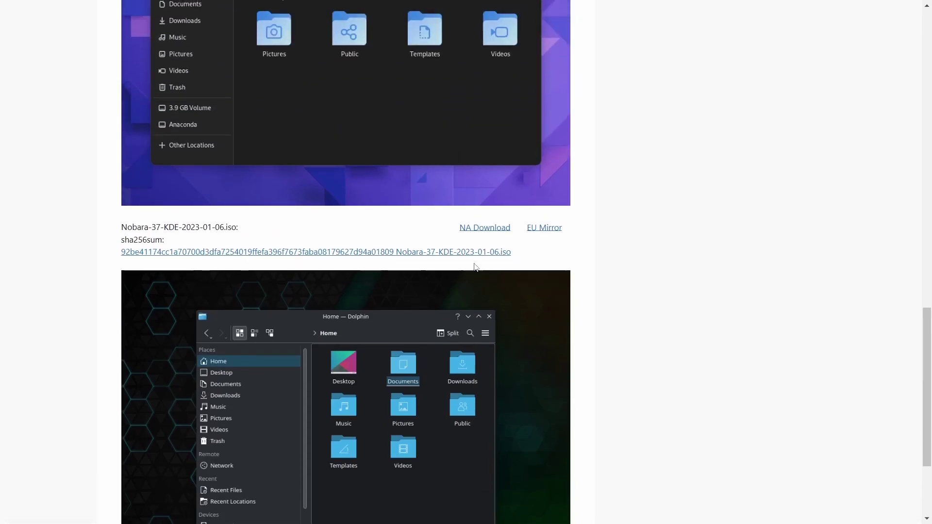
{"action": "scroll", "coordinate": [490, 136], "scroll_direction": "up", "scroll_amount": 2}
{"action": "scroll", "coordinate": [379, 145], "scroll_direction": "up", "scroll_amount": 10}
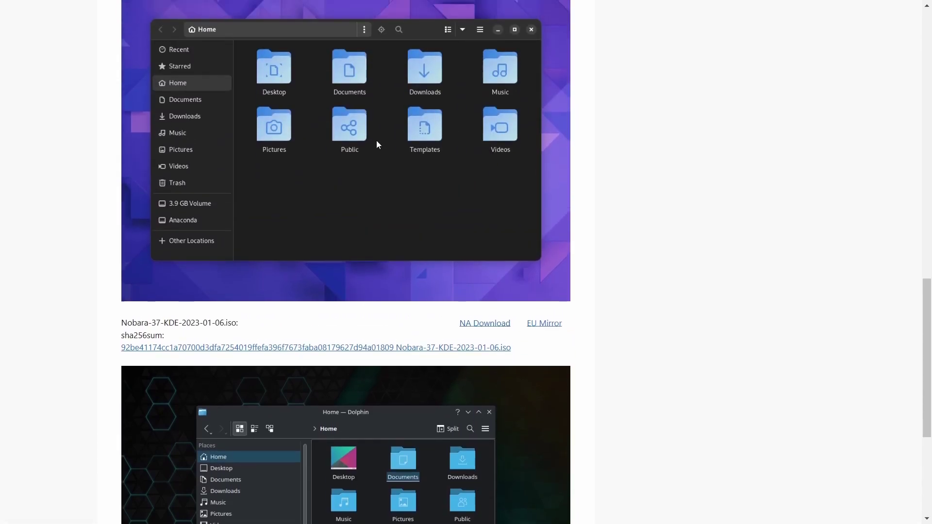
{"action": "scroll", "coordinate": [382, 147], "scroll_direction": "up", "scroll_amount": 3}
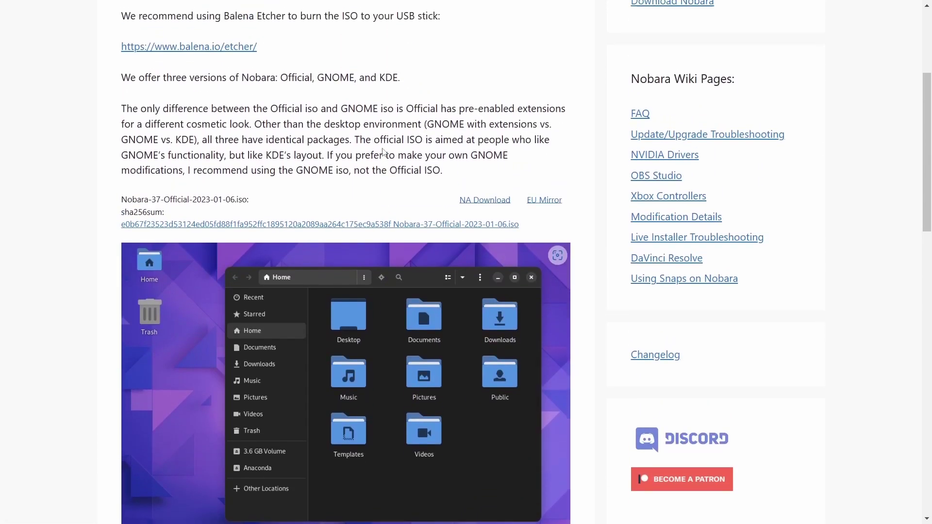
{"action": "scroll", "coordinate": [383, 149], "scroll_direction": "up", "scroll_amount": 4}
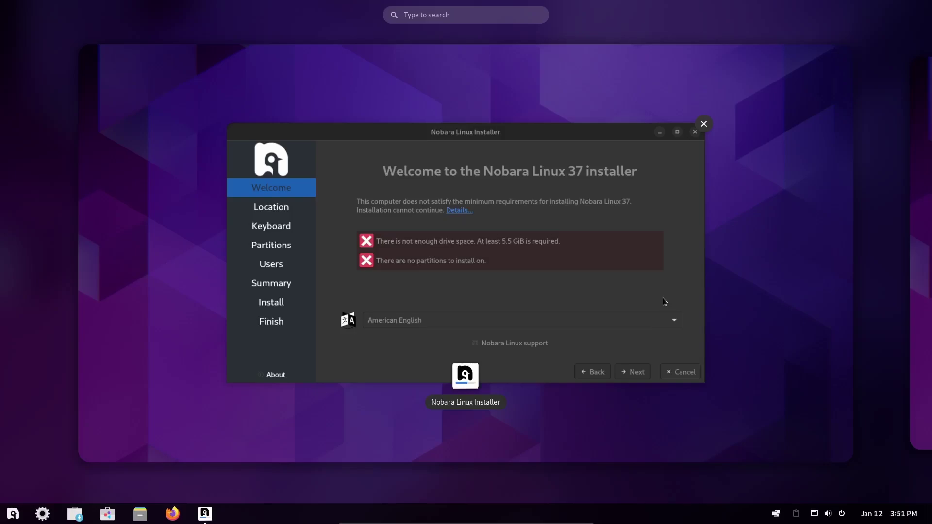
Close the Nobara Linux Installer and confirm cancelling the installation
{"action": "left_click", "coordinate": [703, 124]}
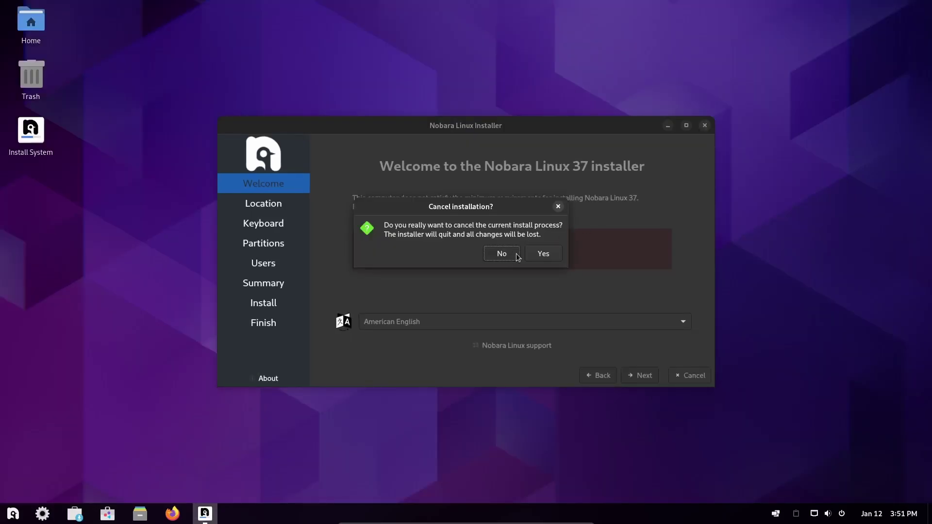
{"action": "left_click", "coordinate": [545, 255]}
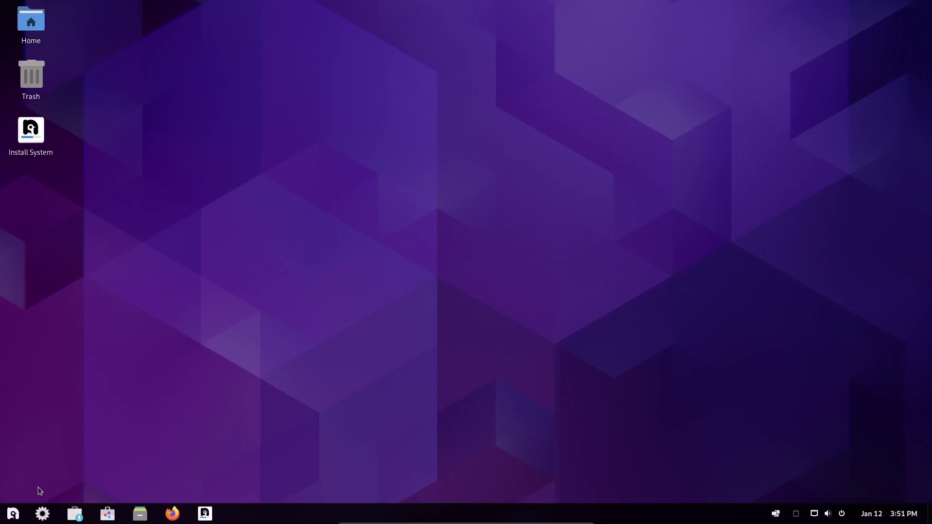
Open the system settings and show the About page with the hardware and OS details
{"action": "left_click", "coordinate": [42, 513]}
{"action": "scroll", "coordinate": [257, 284], "scroll_direction": "down", "scroll_amount": 5}
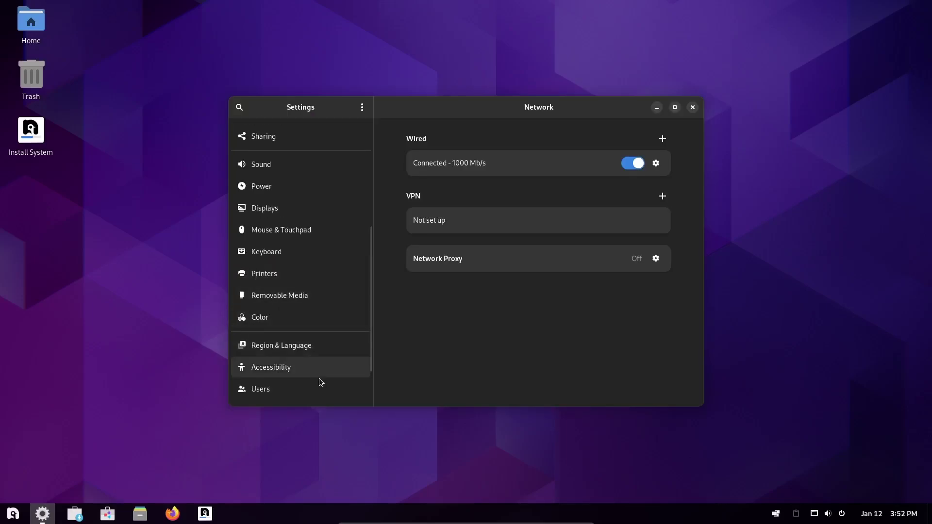
{"action": "scroll", "coordinate": [325, 326], "scroll_direction": "down", "scroll_amount": 2}
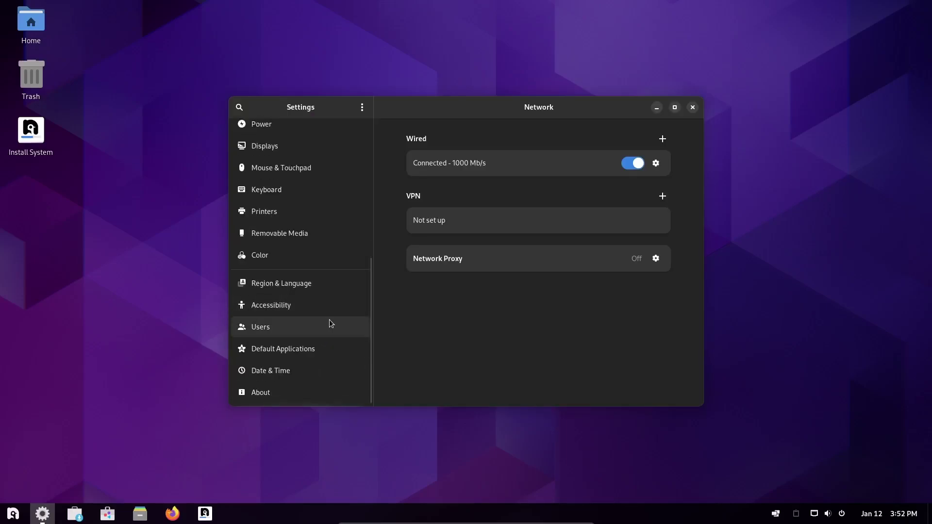
{"action": "left_click", "coordinate": [296, 391]}
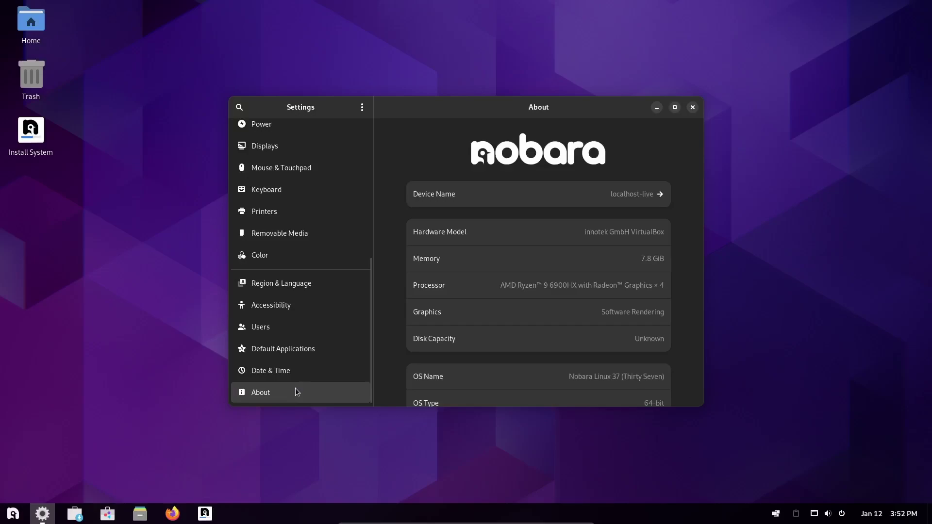
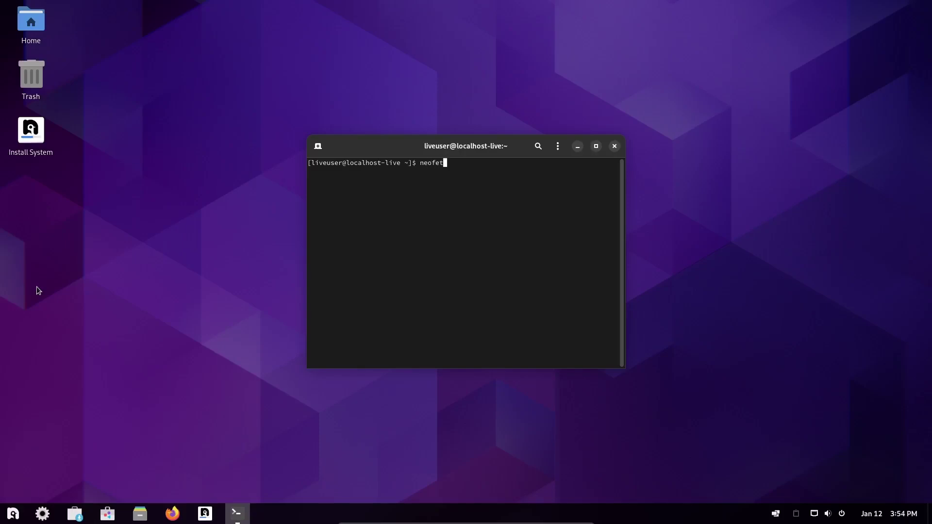
Run neofetch in the terminal and read the system details with the window maximized and the text enlarged, closing the terminal when done
{"action": "type", "text": "ch"}
{"action": "key", "text": "Return"}
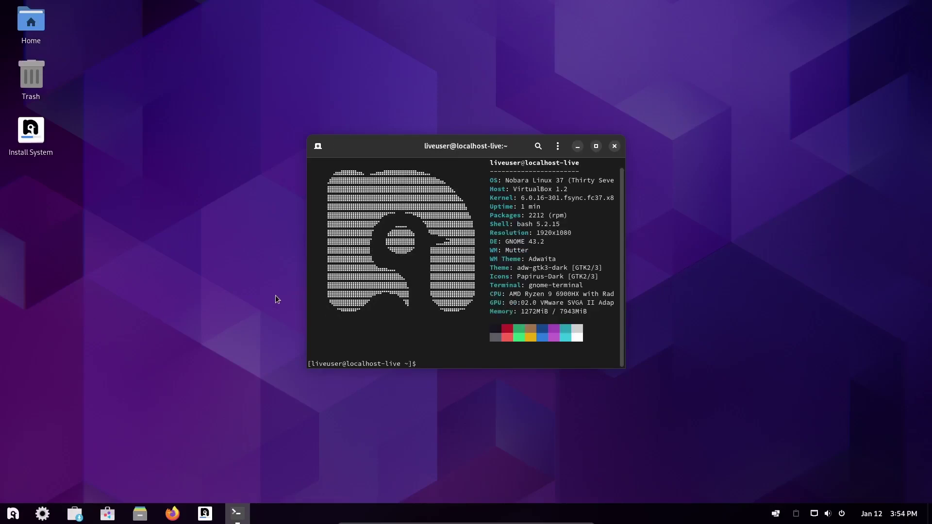
{"action": "left_click", "coordinate": [596, 146]}
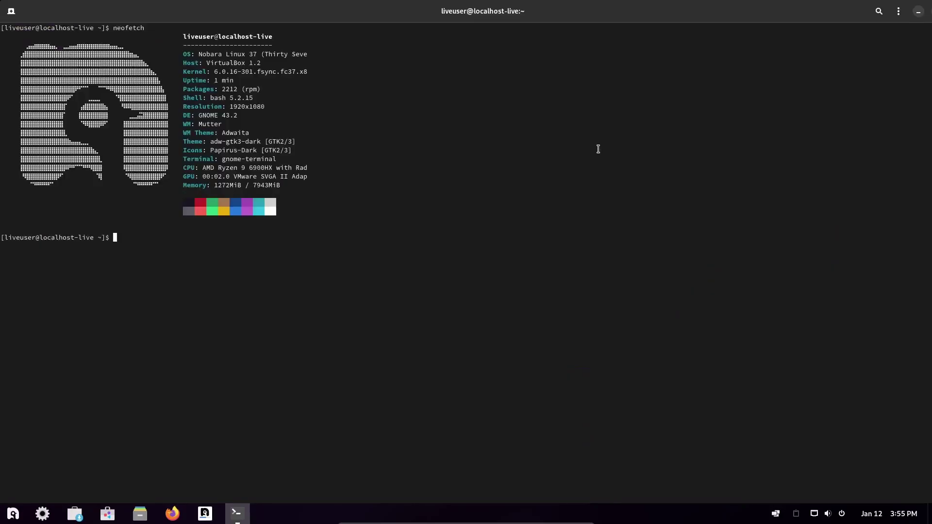
{"action": "key", "text": "ctrl+plus"}
{"action": "key", "text": "ctrl+plus"}
{"action": "key", "text": "ctrl+plus"}
{"action": "key", "text": "ctrl+plus"}
{"action": "key", "text": "ctrl+plus"}
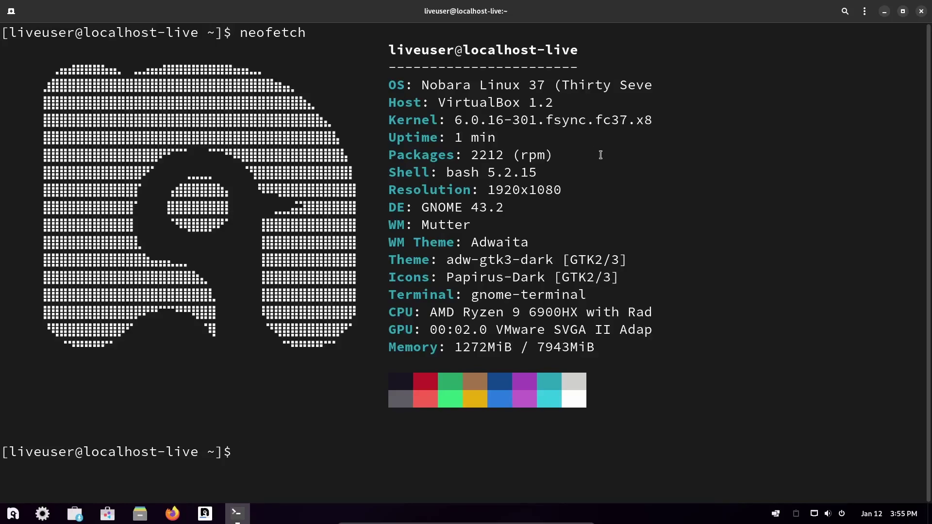
{"action": "left_click", "coordinate": [920, 12]}
Open the Display Settings from the desktop to view orientation, resolution, refresh rate and scale, and close them
{"action": "right_click", "coordinate": [444, 150]}
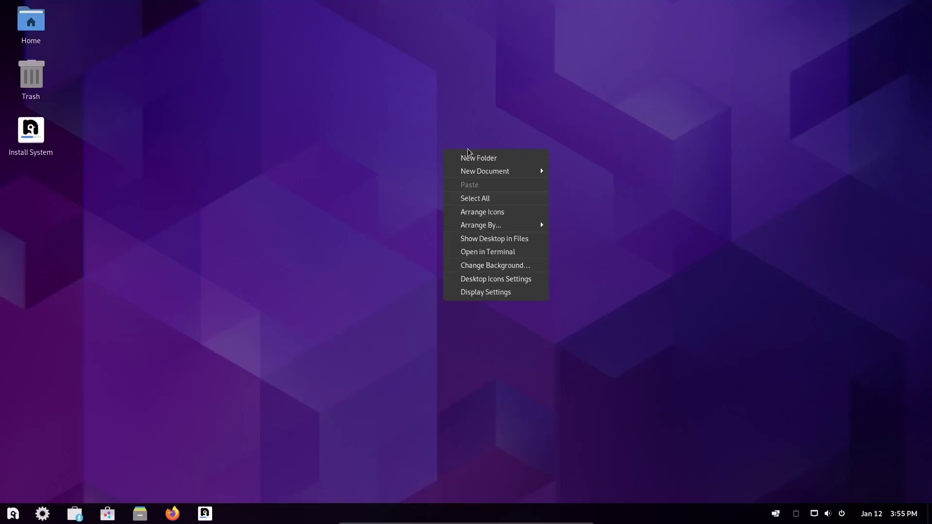
{"action": "left_click", "coordinate": [493, 292]}
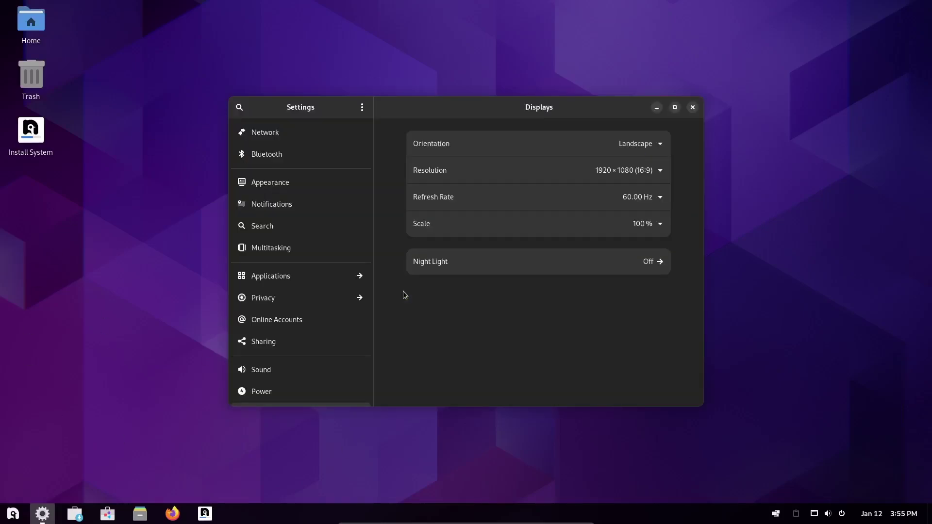
{"action": "left_click", "coordinate": [692, 106]}
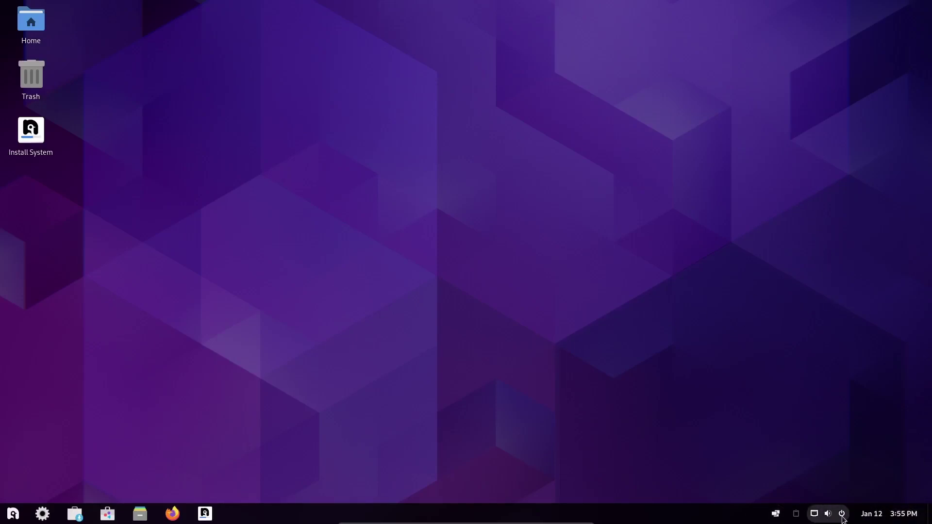
Check the calendar, and in the quick settings switch Dark Mode off and back on
{"action": "left_click", "coordinate": [895, 518]}
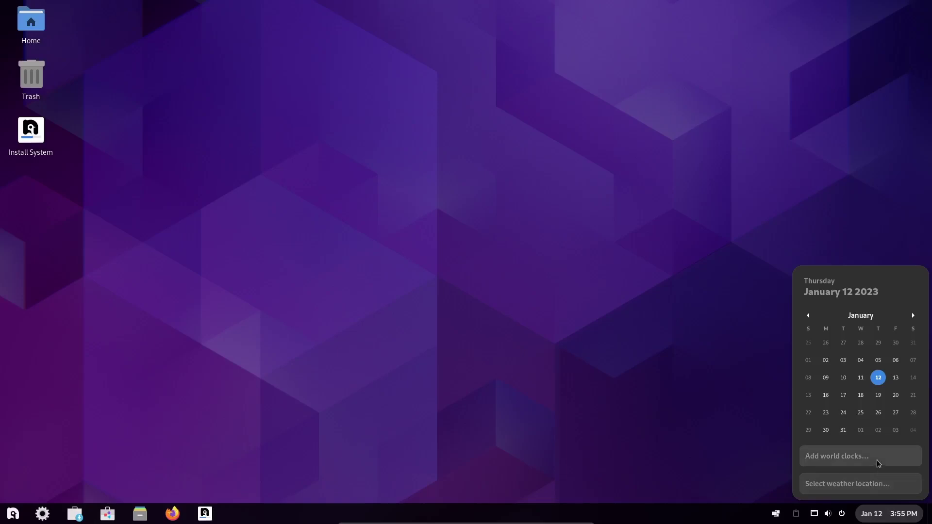
{"action": "left_click", "coordinate": [814, 514]}
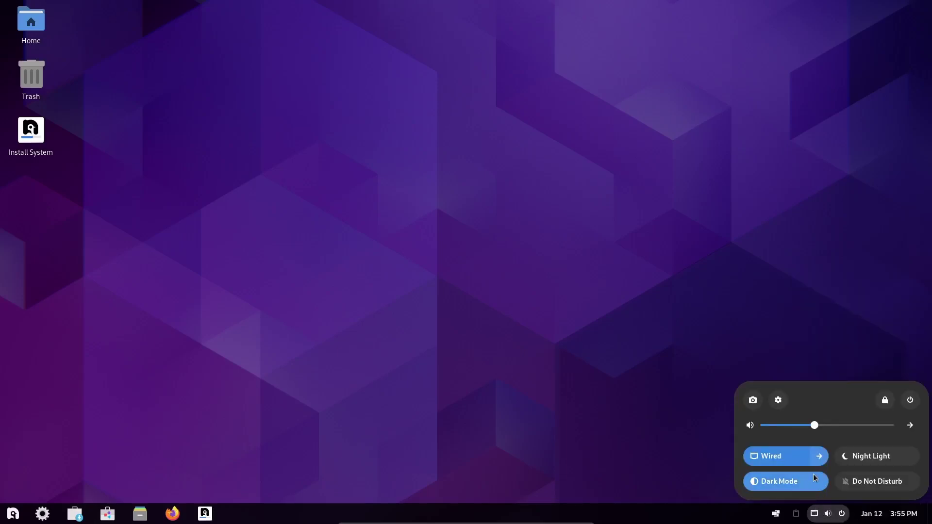
{"action": "left_click", "coordinate": [782, 482]}
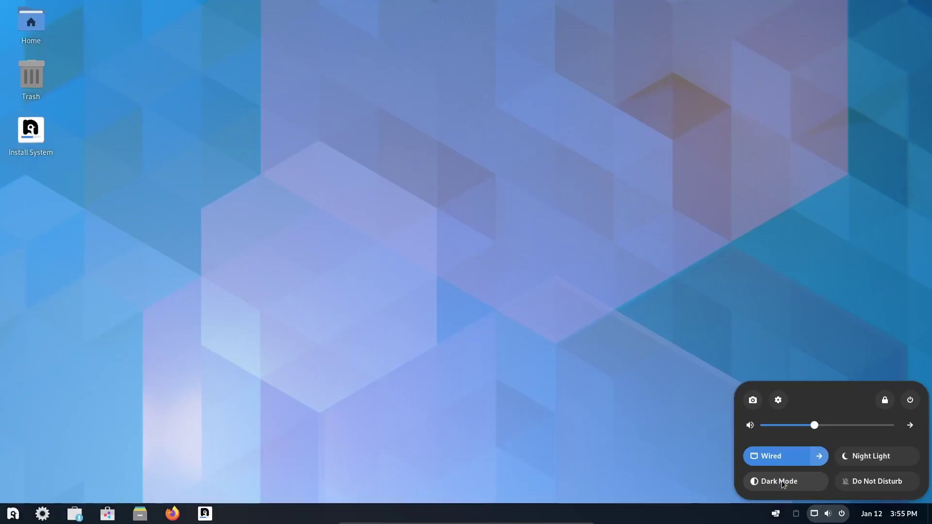
{"action": "left_click", "coordinate": [781, 480]}
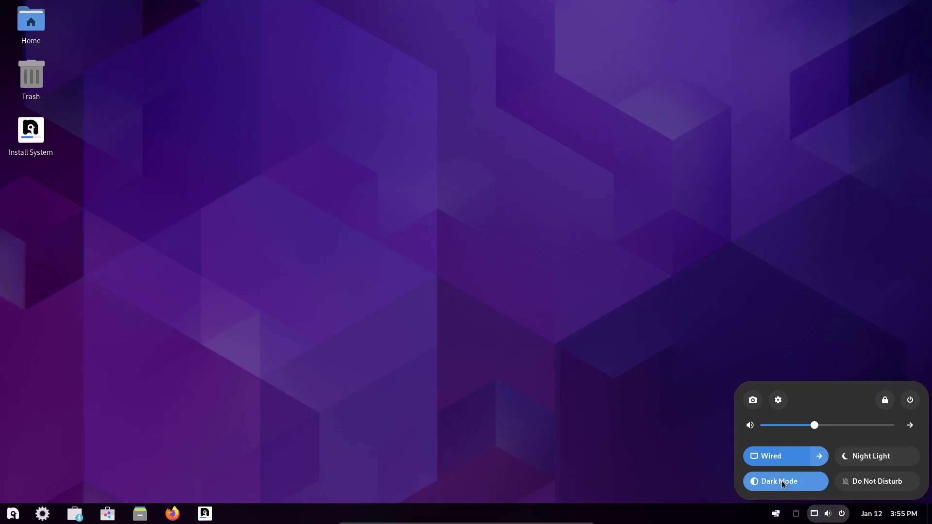
{"action": "left_click", "coordinate": [795, 513]}
Turn on Tile Windows with Firefox and Files open, and add the software store to the tiled layout
{"action": "left_click", "coordinate": [776, 515]}
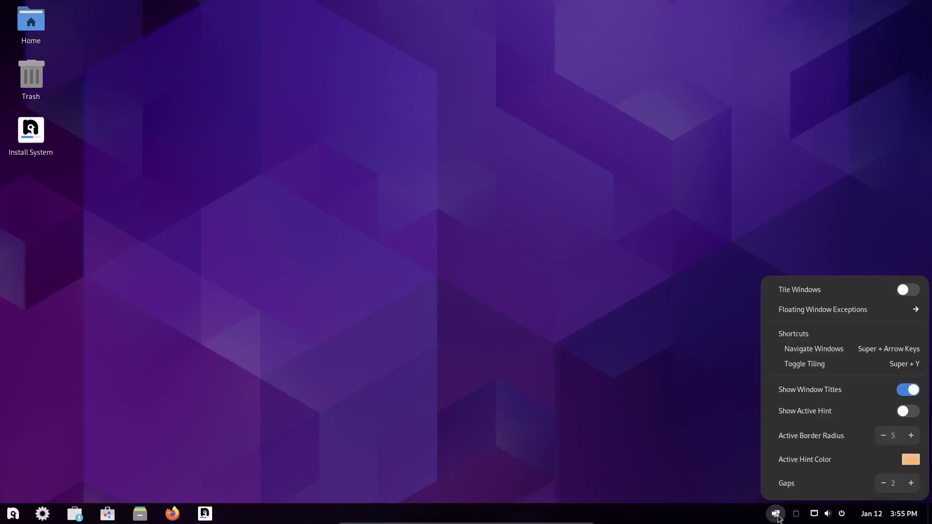
{"action": "left_click", "coordinate": [712, 433]}
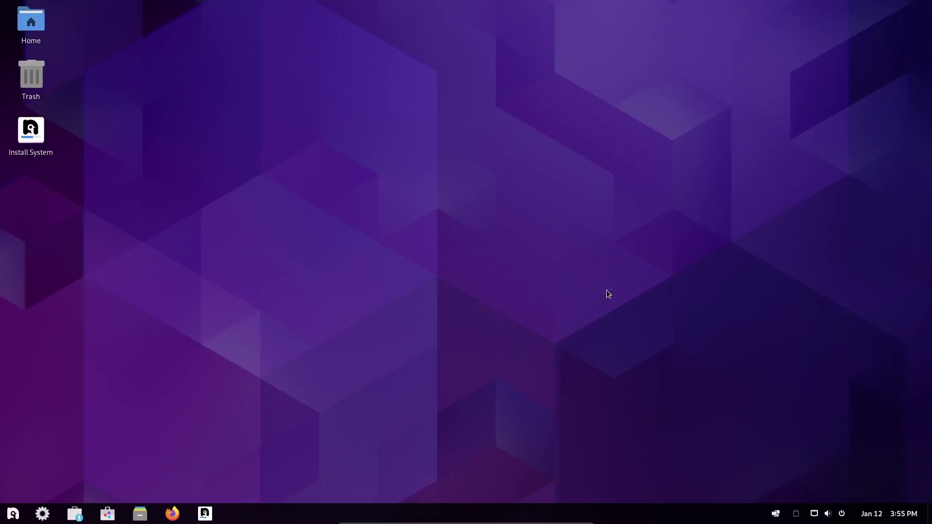
{"action": "left_click", "coordinate": [170, 516]}
{"action": "left_click", "coordinate": [140, 514]}
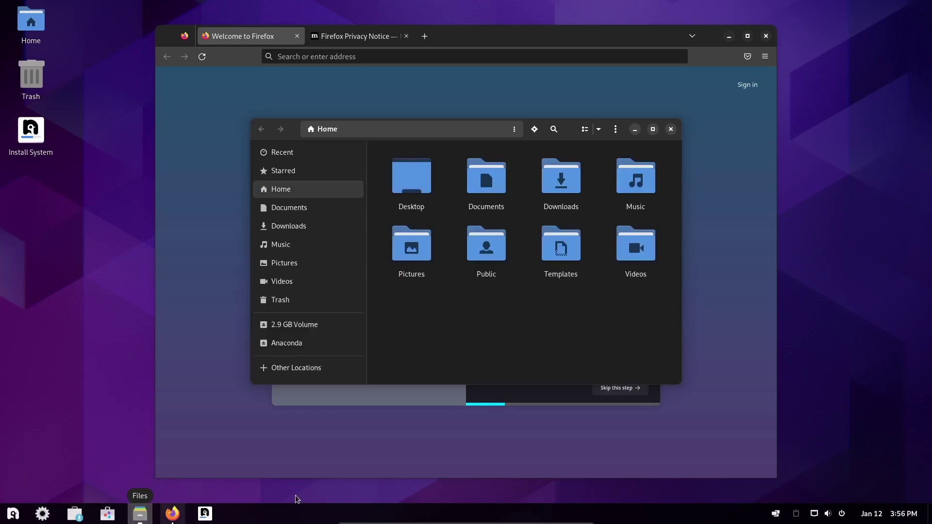
{"action": "left_click", "coordinate": [775, 514]}
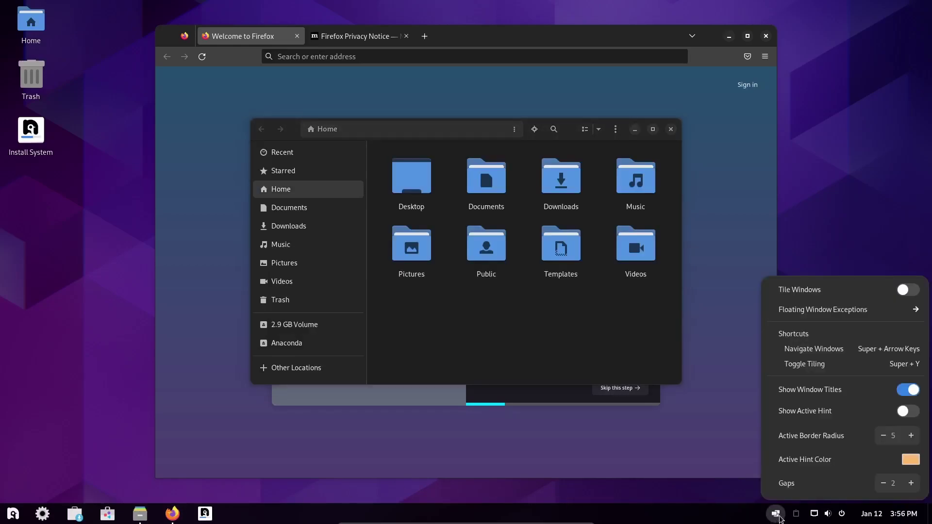
{"action": "left_click", "coordinate": [912, 290]}
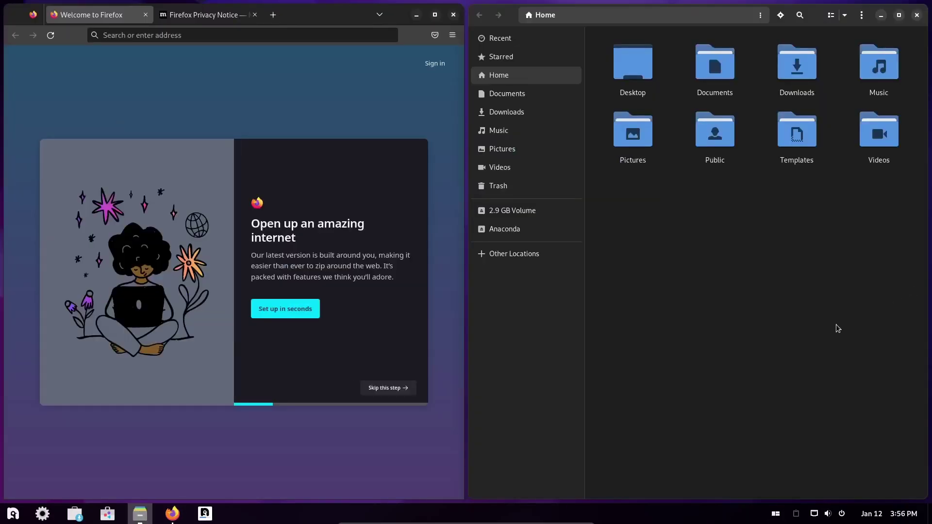
{"action": "left_click", "coordinate": [108, 514]}
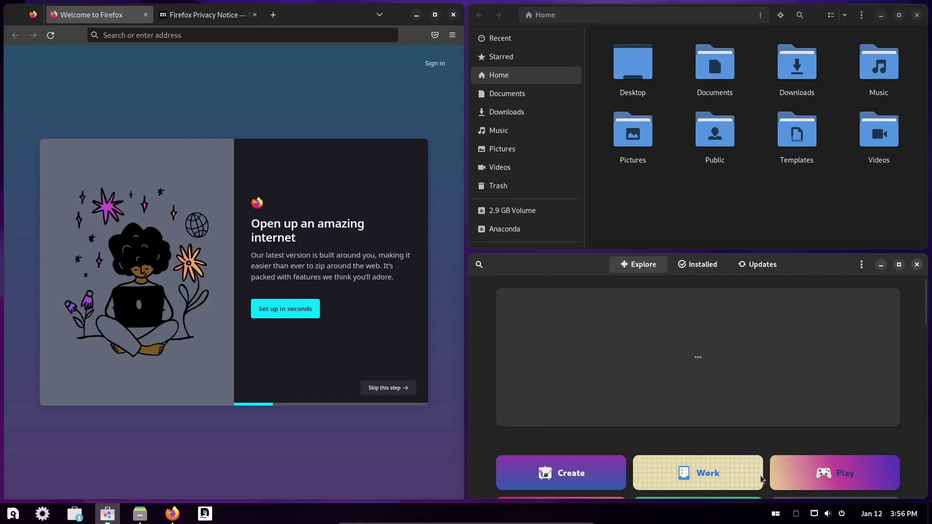
Turn off Tile Windows and close the Files and Firefox windows
{"action": "left_click", "coordinate": [775, 514]}
{"action": "left_click", "coordinate": [907, 290]}
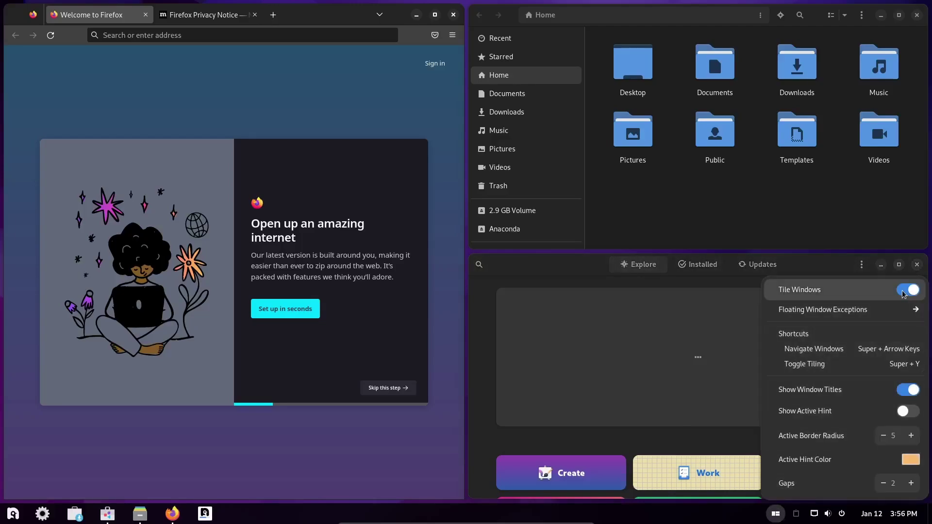
{"action": "left_click", "coordinate": [570, 14]}
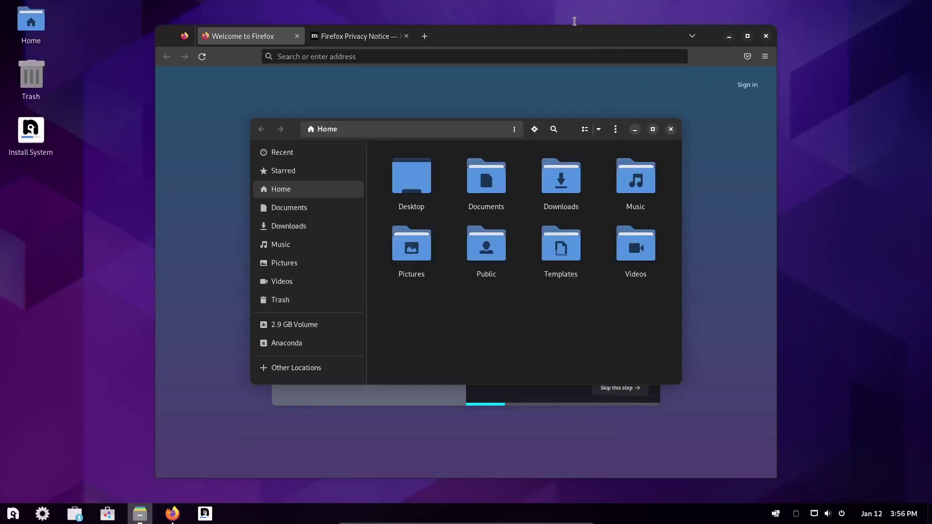
{"action": "left_click", "coordinate": [670, 129]}
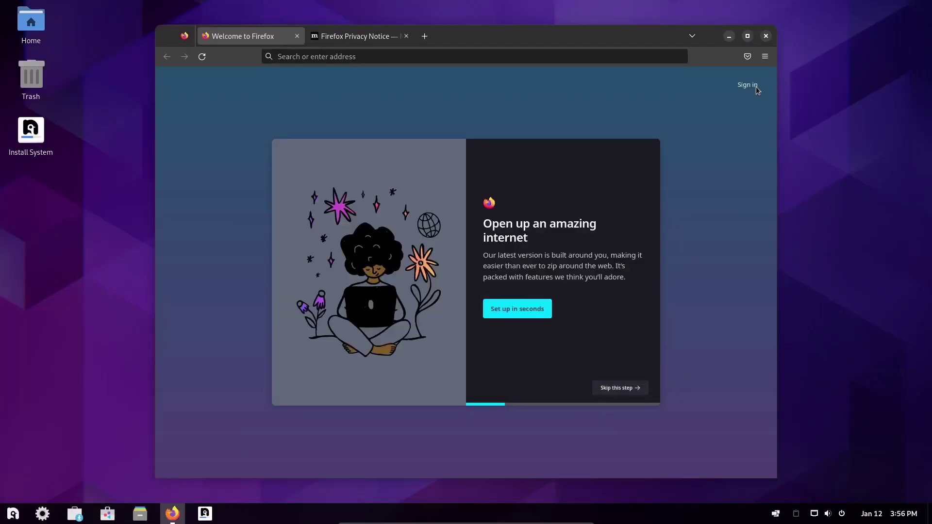
{"action": "left_click", "coordinate": [766, 37]}
{"action": "left_click", "coordinate": [774, 514]}
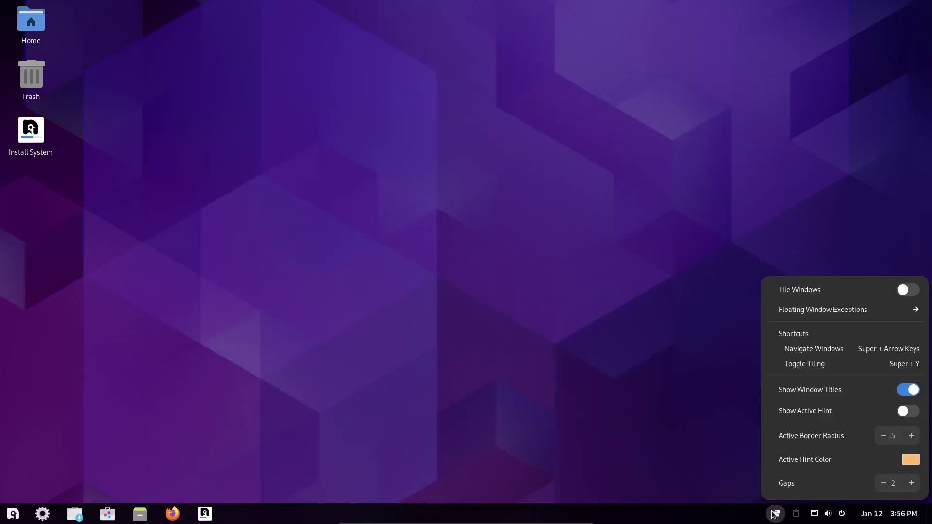
{"action": "left_click", "coordinate": [702, 248]}
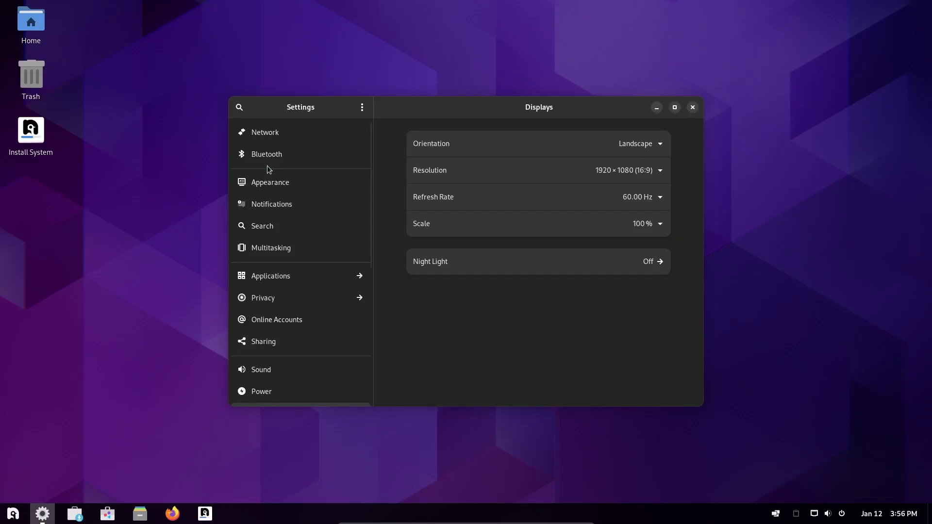
View the Appearance styles and backgrounds in Settings, look through the remaining categories down to About, and close Settings
{"action": "scroll", "coordinate": [284, 156], "scroll_direction": "up", "scroll_amount": 5}
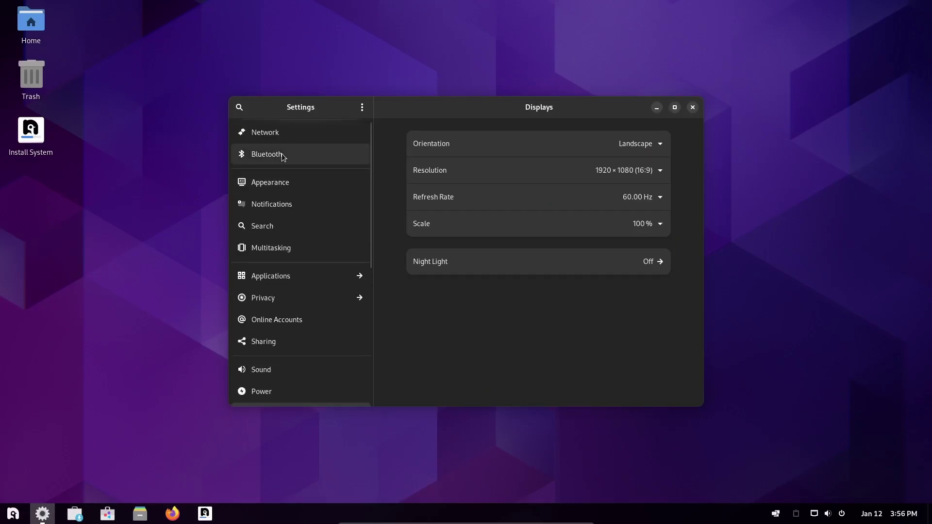
{"action": "left_click", "coordinate": [287, 183]}
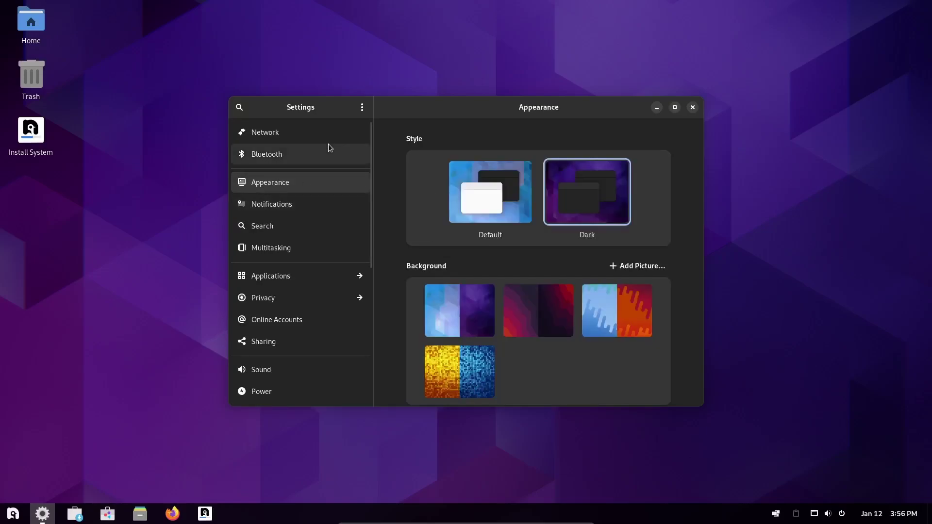
{"action": "scroll", "coordinate": [319, 289], "scroll_direction": "down", "scroll_amount": 5}
{"action": "scroll", "coordinate": [318, 292], "scroll_direction": "down", "scroll_amount": 5}
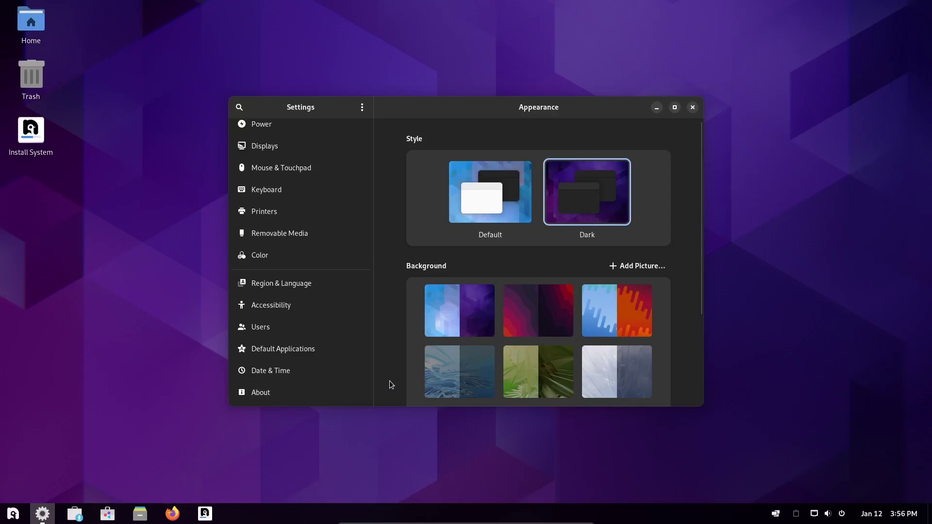
{"action": "left_click", "coordinate": [693, 107]}
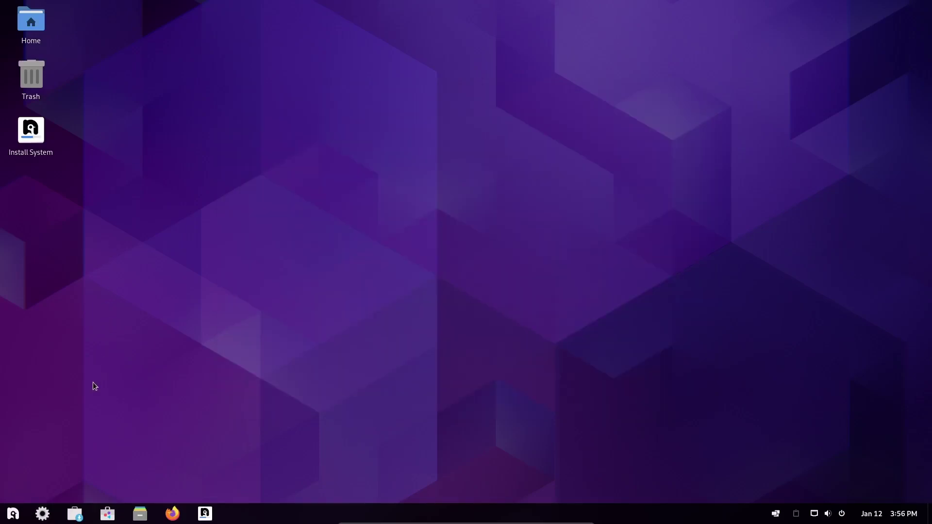
Open the package manager and view the Updates, Installed and Available package lists
{"action": "left_click", "coordinate": [75, 513]}
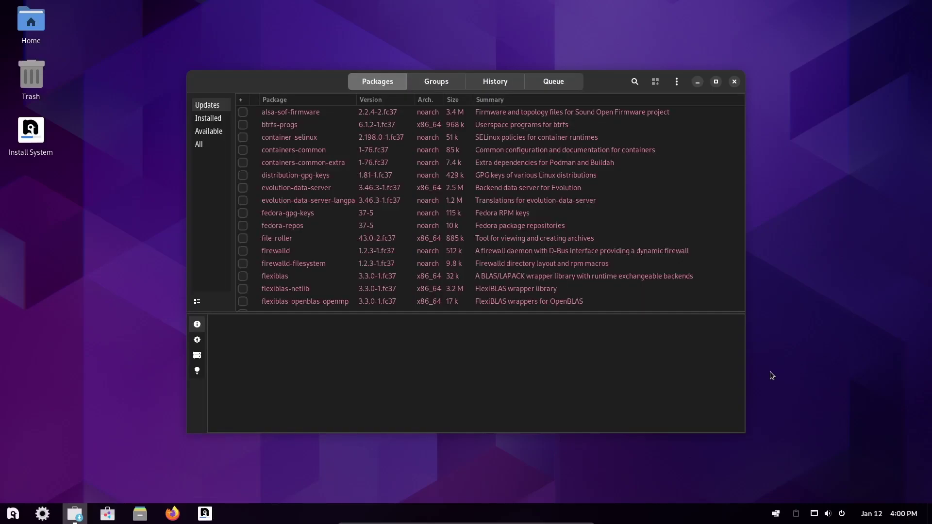
{"action": "left_click", "coordinate": [208, 118]}
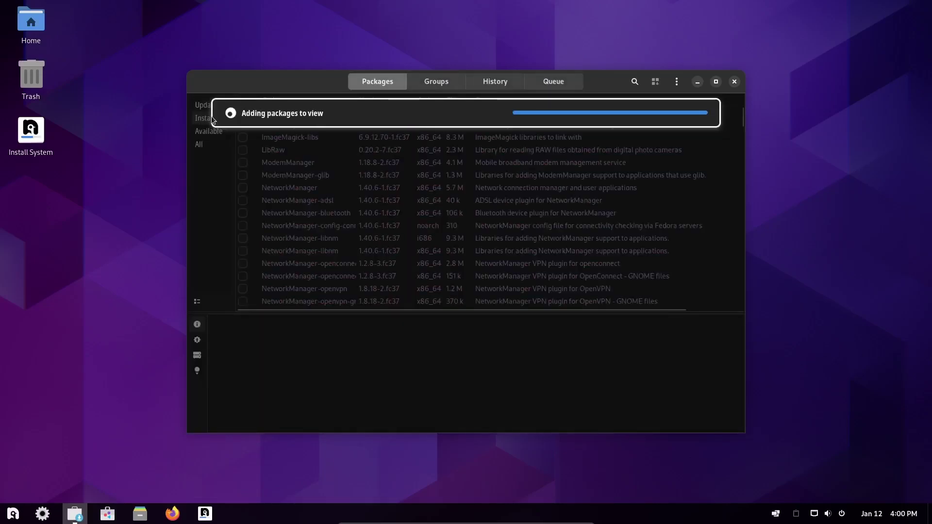
{"action": "left_click", "coordinate": [215, 130]}
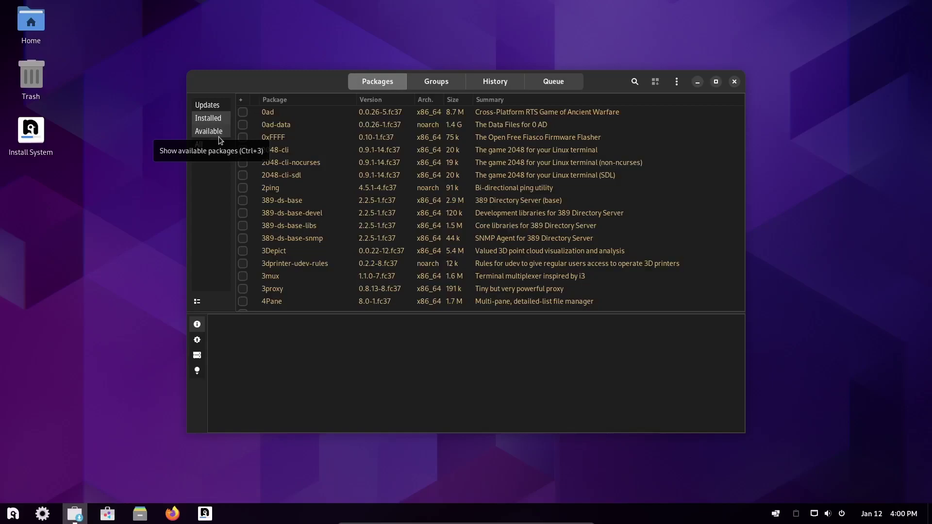
Search the available packages for krita and for gimp
{"action": "left_click", "coordinate": [634, 82]}
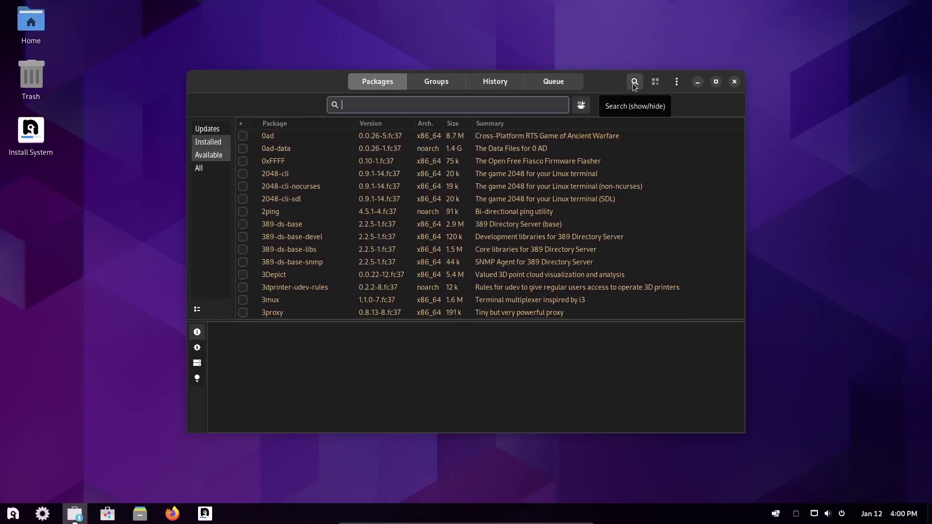
{"action": "type", "text": "krita"}
{"action": "key", "text": "Return"}
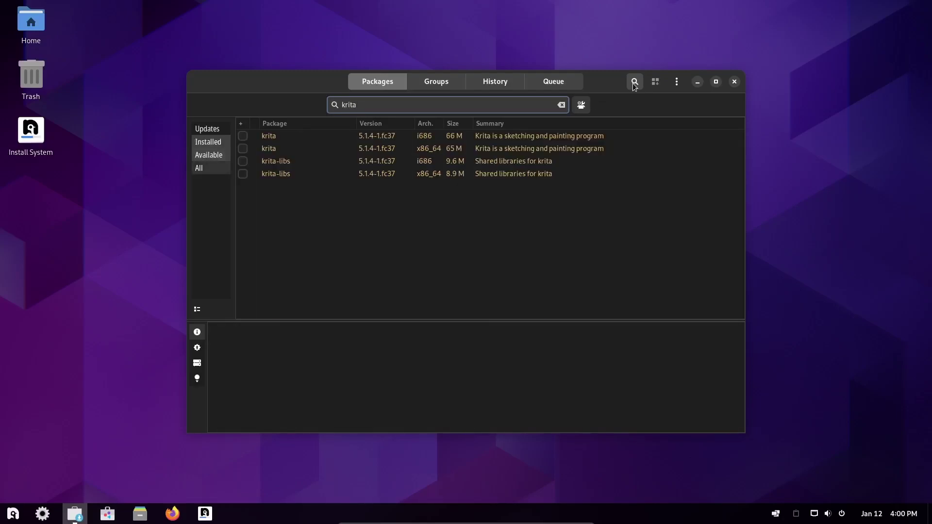
{"action": "key", "text": "BackSpace"}
{"action": "key", "text": "BackSpace"}
{"action": "key", "text": "BackSpace"}
{"action": "type", "text": "gimp"}
{"action": "key", "text": "Return"}
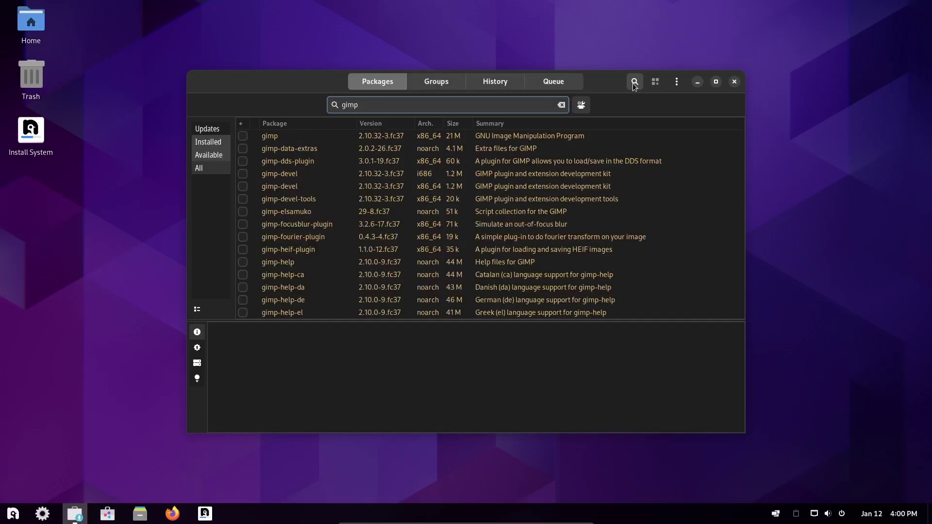
Search the available packages for the video editors shotcut and kdenlive
{"action": "triple_click", "coordinate": [377, 106]}
{"action": "type", "text": "shotcut"}
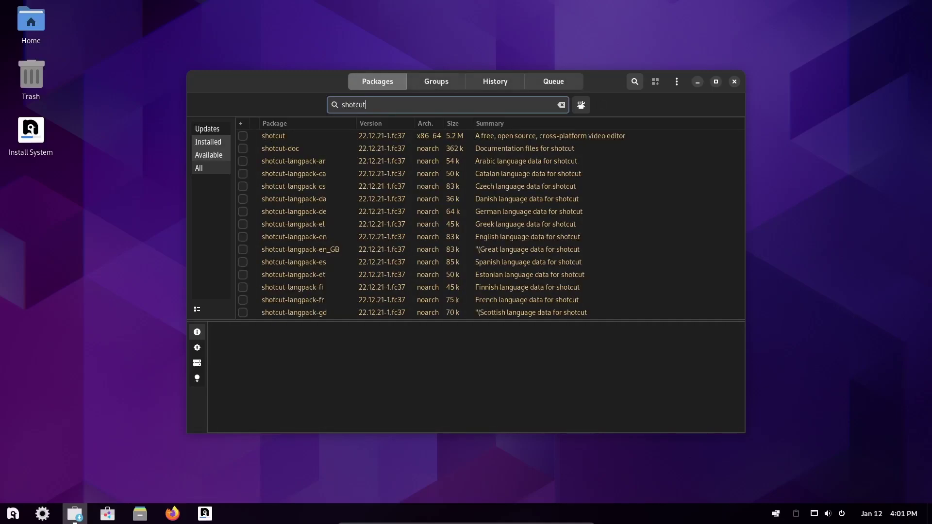
{"action": "key", "text": "BackSpace"}
{"action": "key", "text": "BackSpace"}
{"action": "key", "text": "BackSpace"}
{"action": "key", "text": "BackSpace"}
{"action": "key", "text": "BackSpace"}
{"action": "type", "text": "kdenlive"}
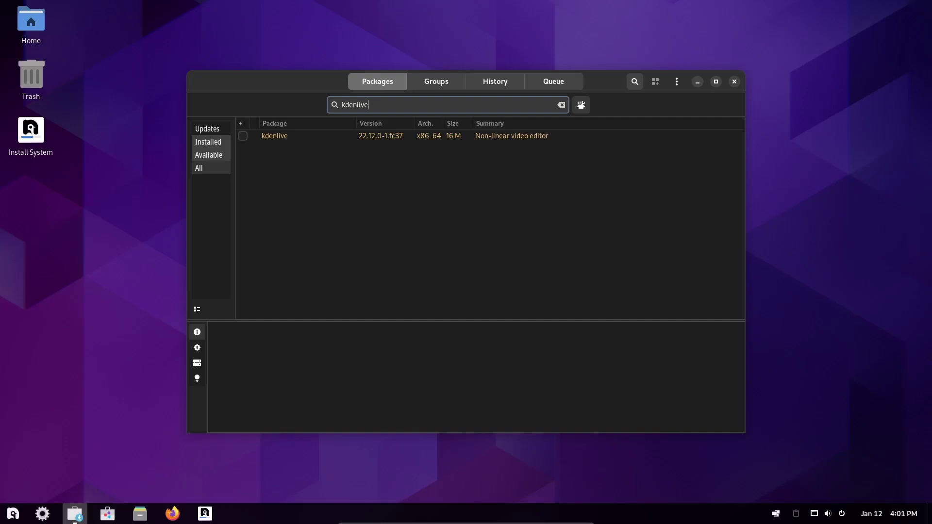
View the package manager's Groups, History and Queue pages and return to the package list
{"action": "left_click", "coordinate": [436, 81]}
{"action": "left_click", "coordinate": [495, 82]}
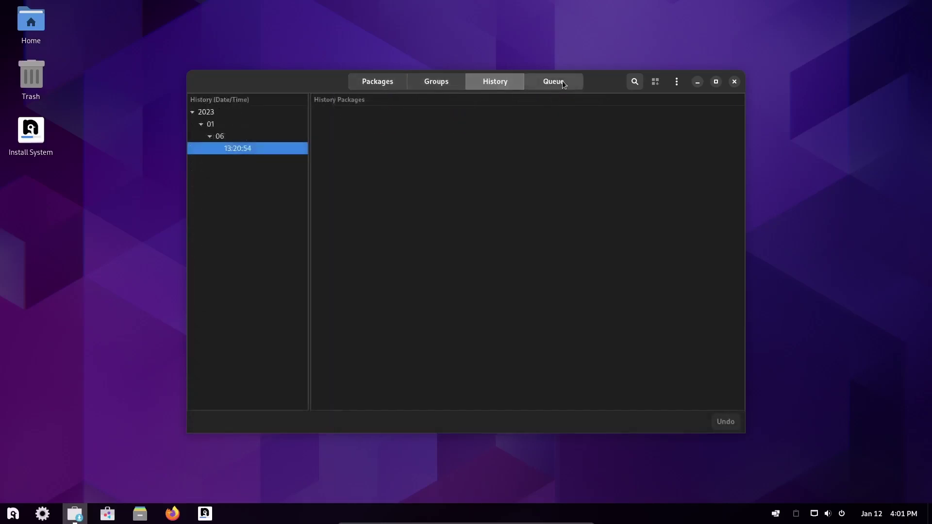
{"action": "left_click", "coordinate": [556, 81]}
{"action": "left_click", "coordinate": [371, 82]}
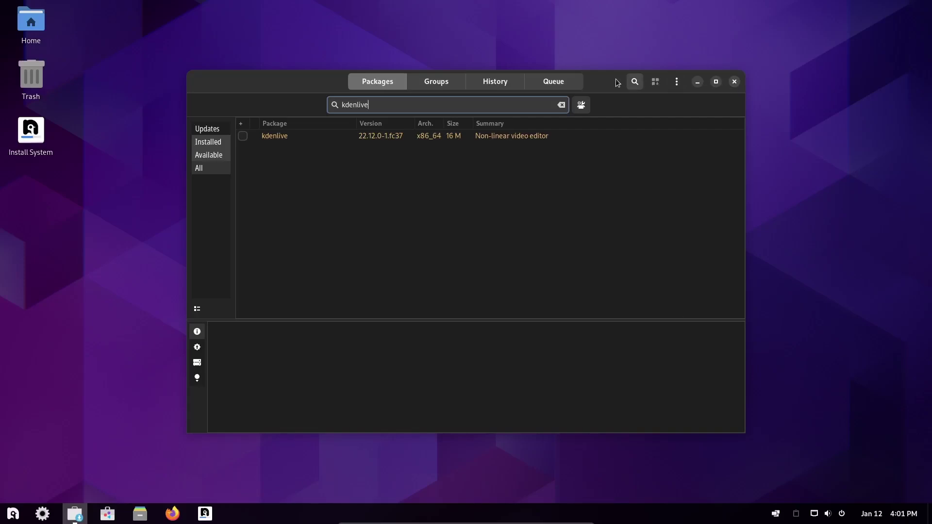
Close the package manager, then open the Software store and view the Boxes page with its available installation sources
{"action": "left_click_drag", "start_coordinate": [602, 79], "coordinate": [626, 68]}
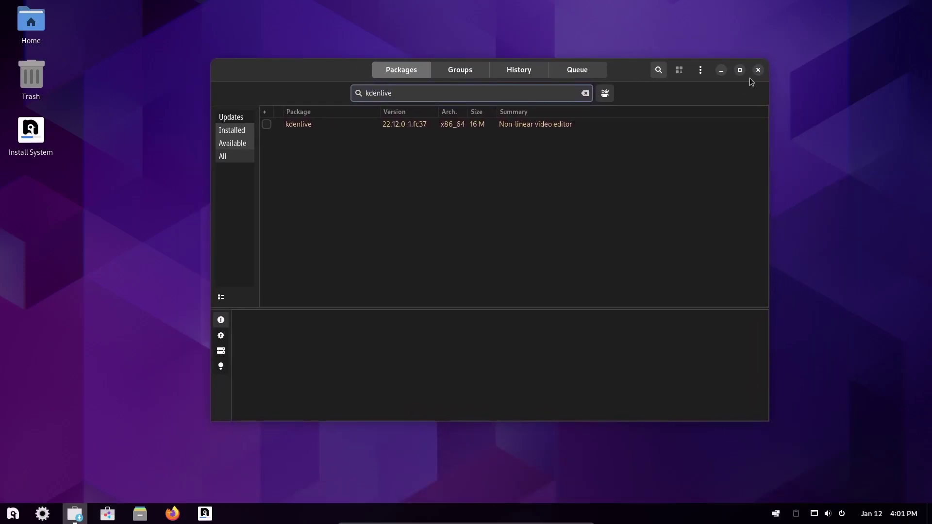
{"action": "left_click", "coordinate": [759, 69]}
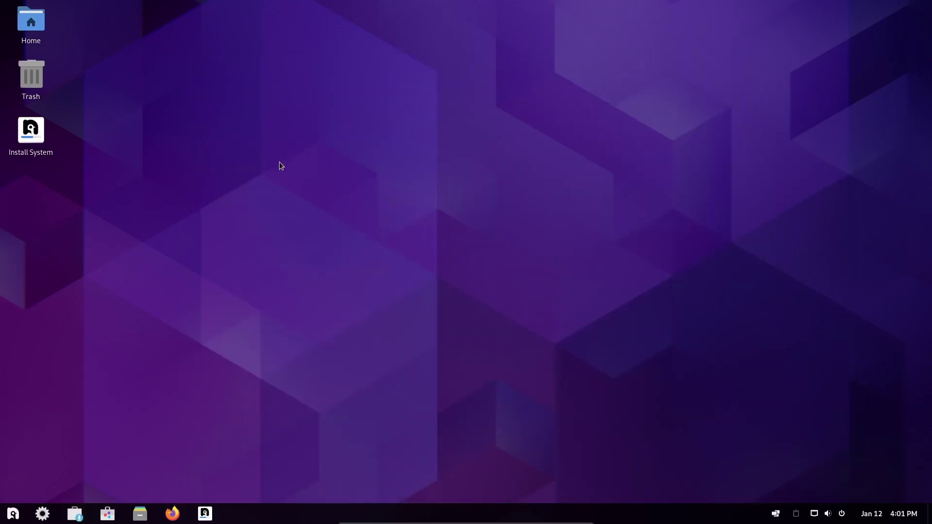
{"action": "left_click", "coordinate": [107, 514]}
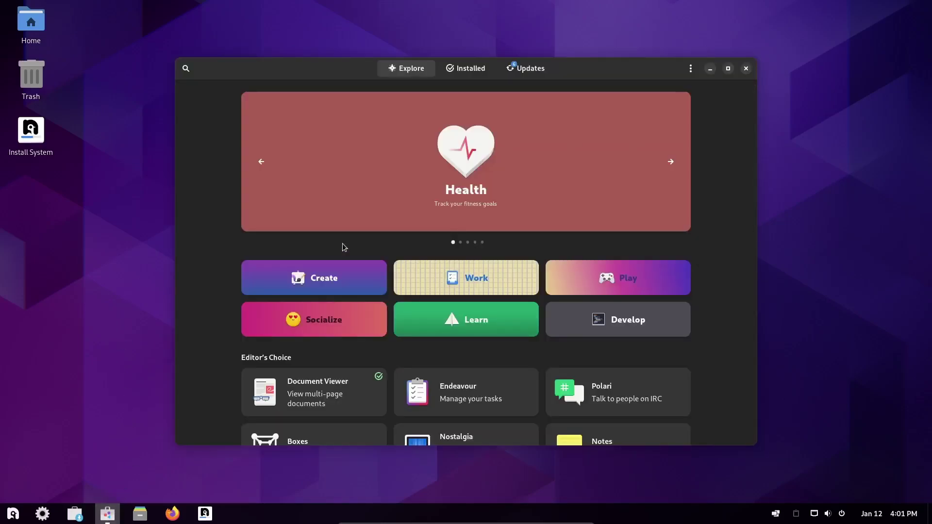
{"action": "scroll", "coordinate": [343, 243], "scroll_direction": "down", "scroll_amount": 3}
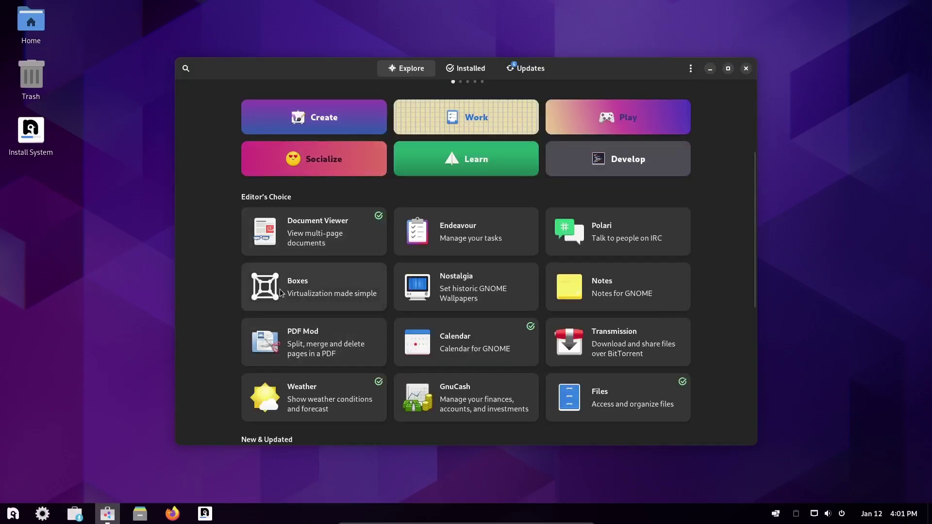
{"action": "left_click", "coordinate": [299, 294]}
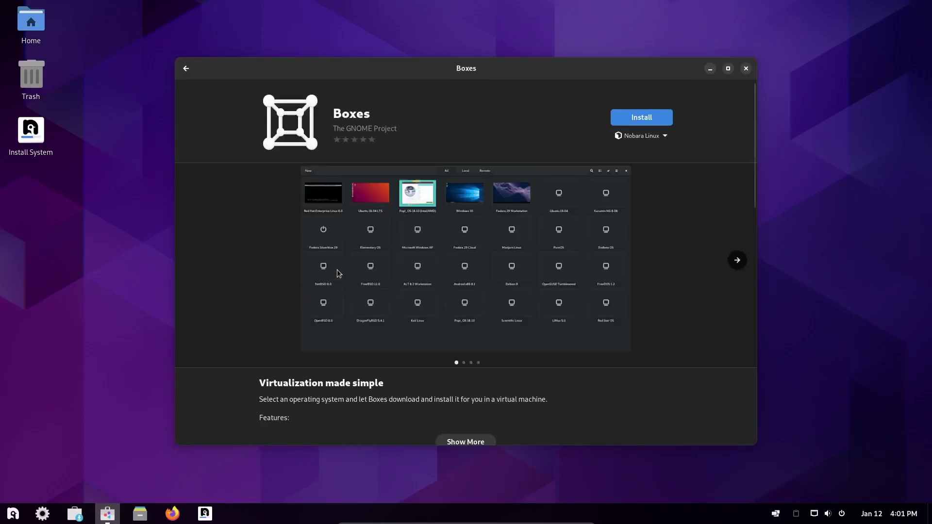
{"action": "left_click", "coordinate": [665, 135]}
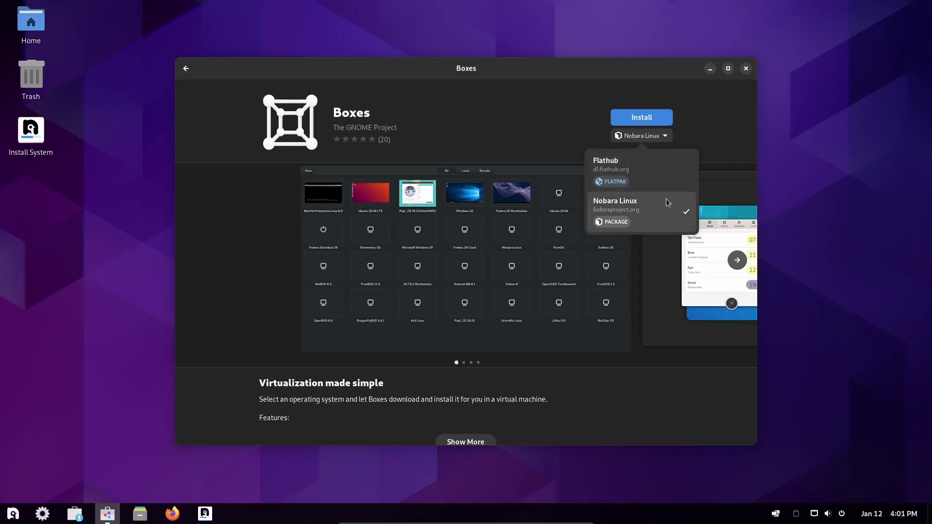
{"action": "left_click", "coordinate": [703, 137]}
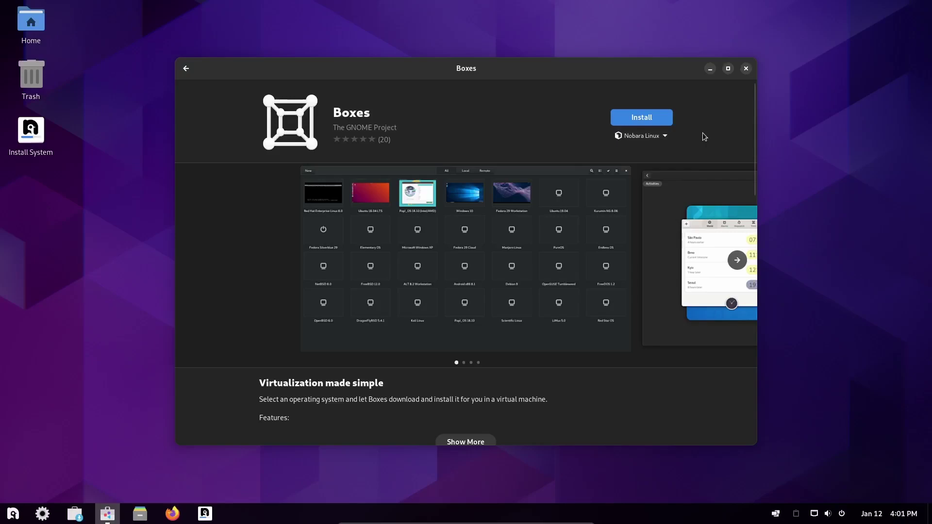
{"action": "left_click", "coordinate": [186, 68]}
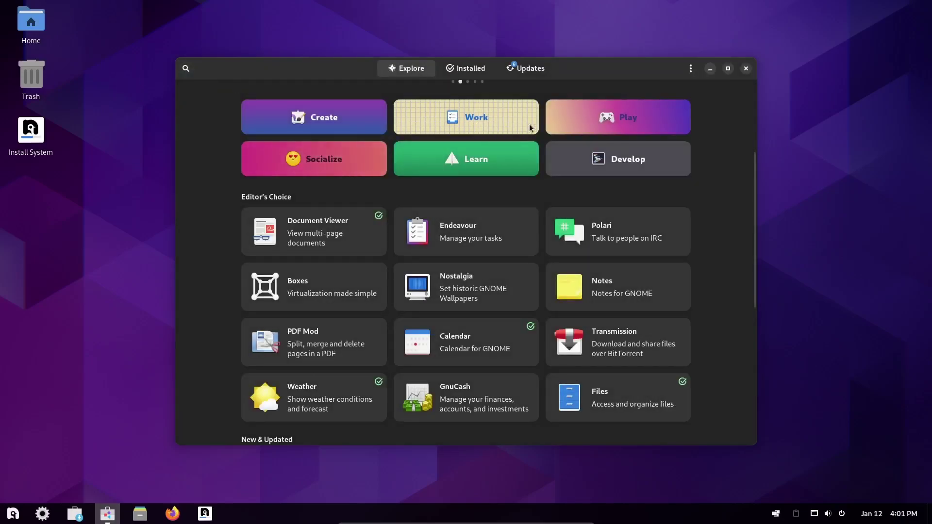
Search the software store for gimp and close the store
{"action": "left_click", "coordinate": [186, 68]}
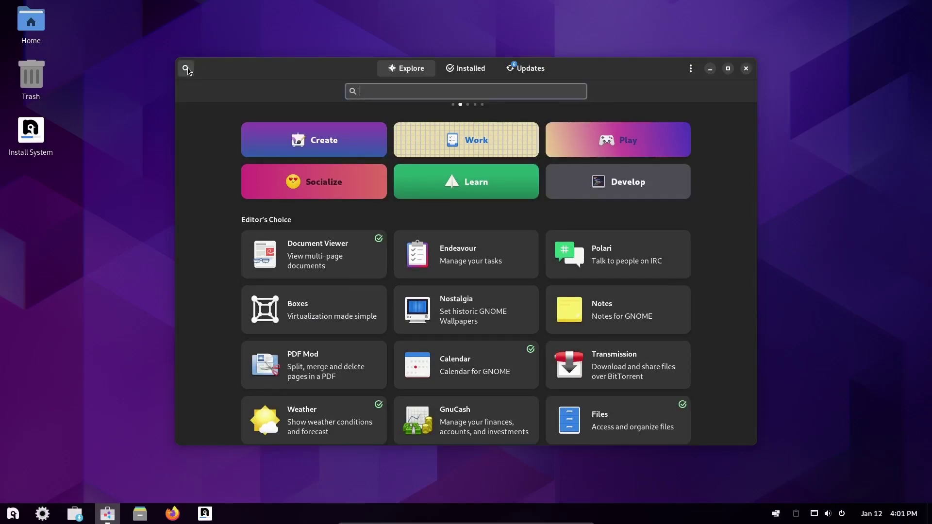
{"action": "type", "text": "gimp"}
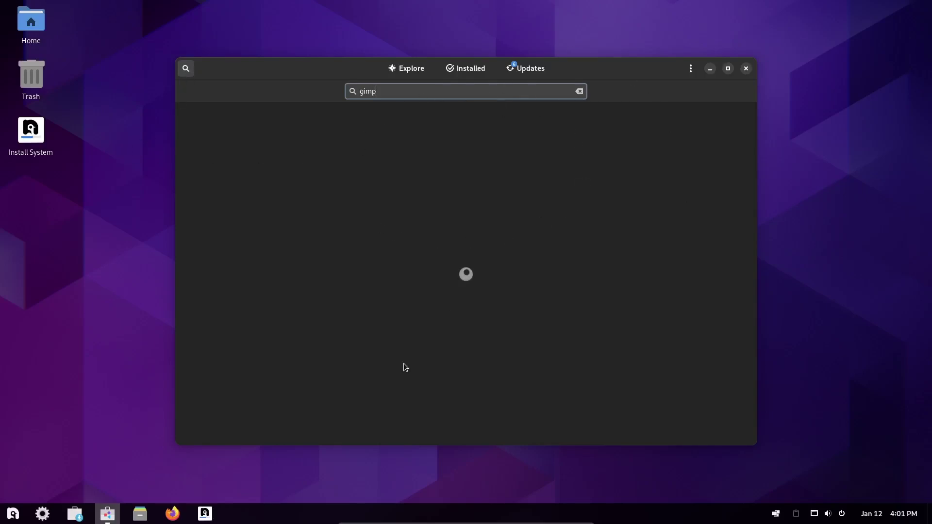
{"action": "left_click", "coordinate": [745, 69]}
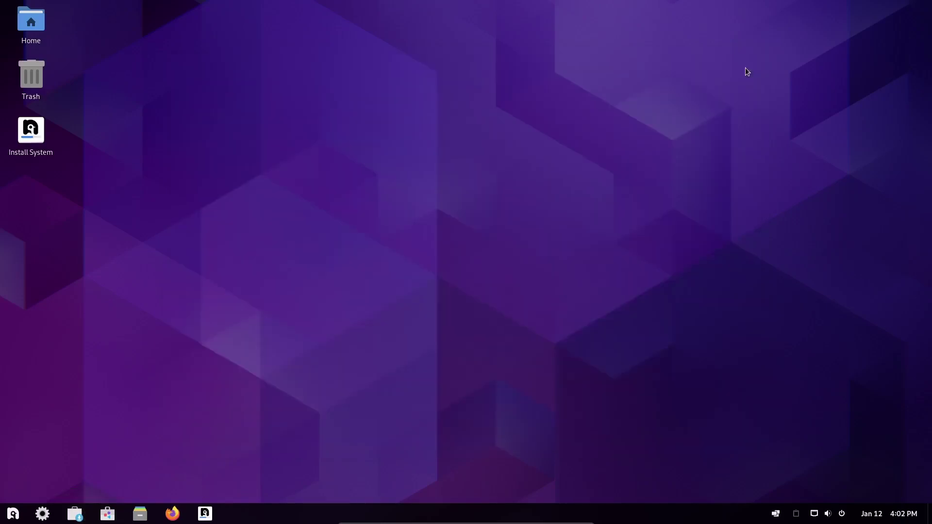
Open the file manager to view the Home folder, reposition its window and close it
{"action": "left_click", "coordinate": [140, 513]}
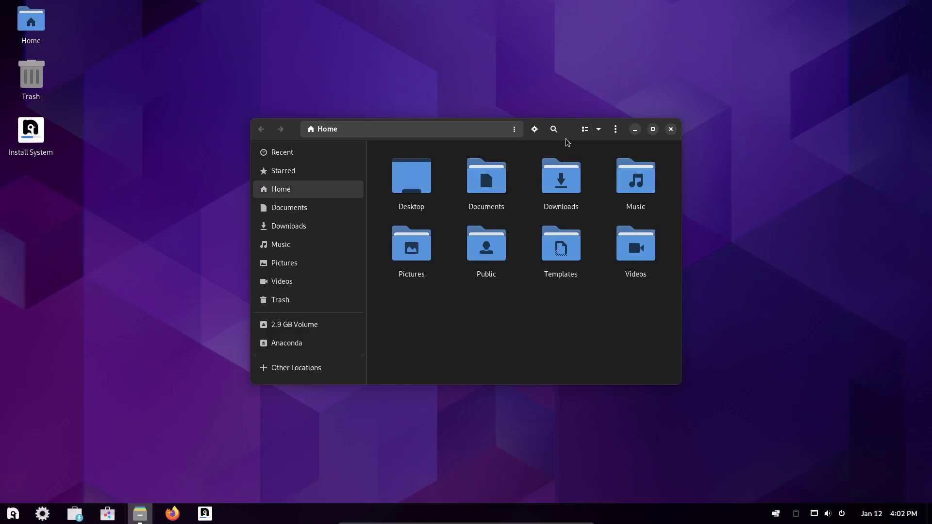
{"action": "left_click_drag", "start_coordinate": [566, 138], "coordinate": [617, 117]}
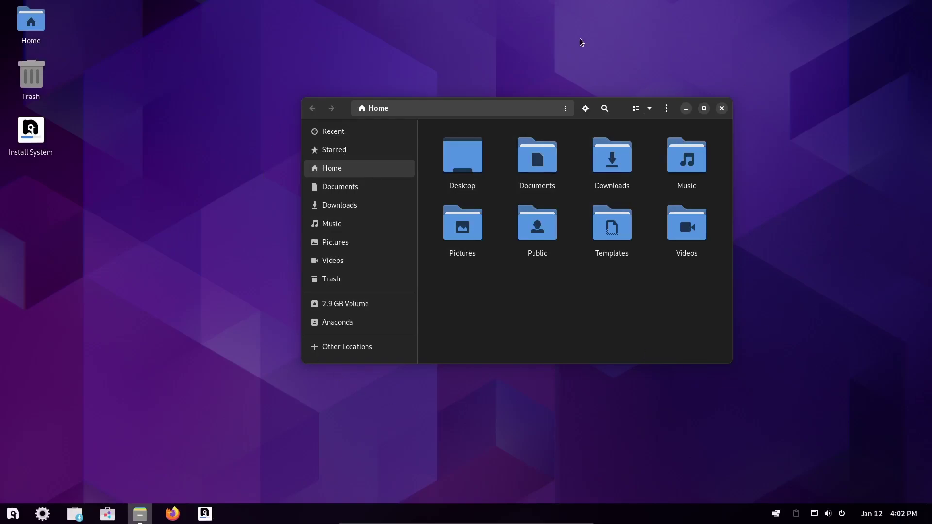
{"action": "left_click", "coordinate": [722, 109]}
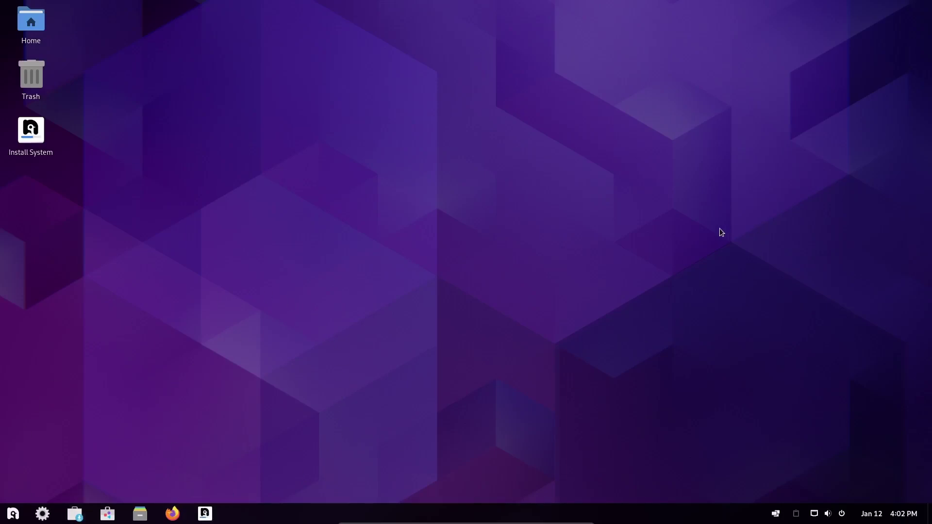
View all application categories and the list of Accessories applications, then return to the categories
{"action": "left_click", "coordinate": [13, 514]}
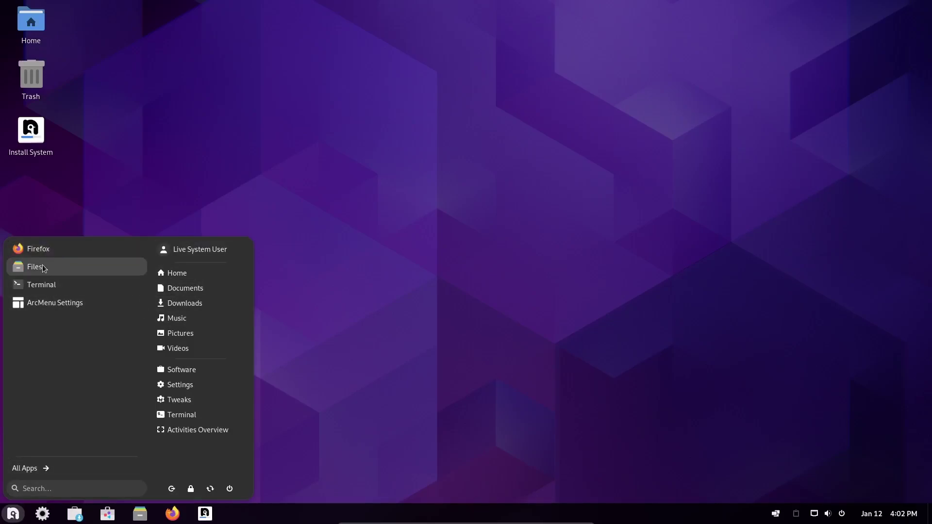
{"action": "left_click", "coordinate": [43, 468]}
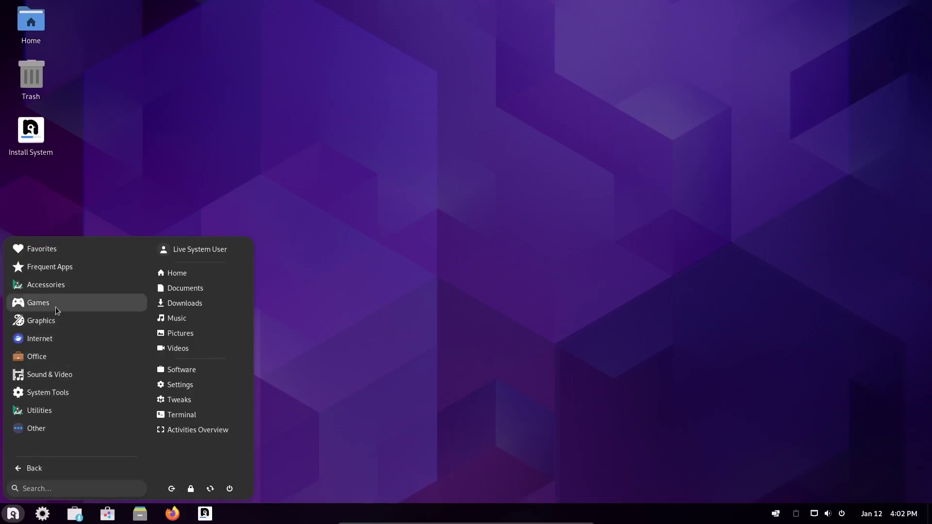
{"action": "left_click", "coordinate": [57, 285]}
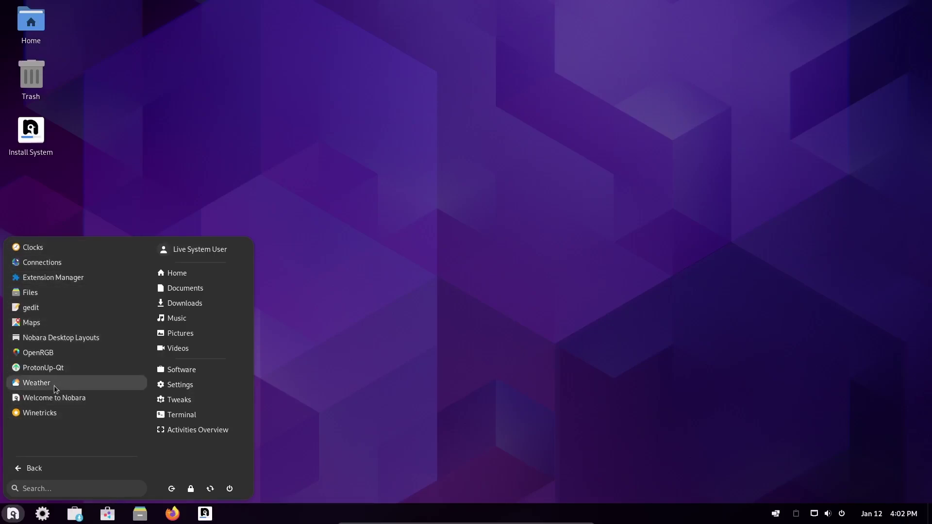
{"action": "left_click", "coordinate": [32, 469]}
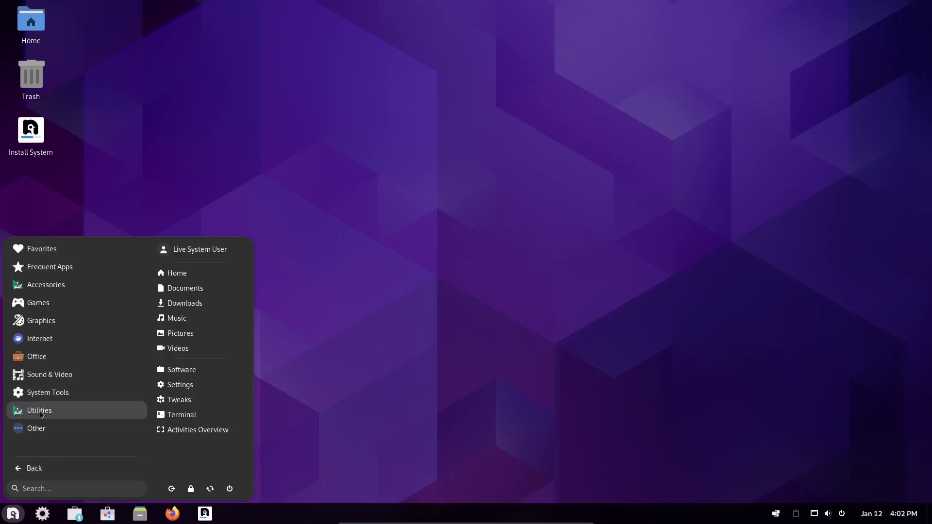
Launch ONLYOFFICE Desktop Editors from the Office applications and apply the Dark interface theme in its settings
{"action": "left_click", "coordinate": [44, 355]}
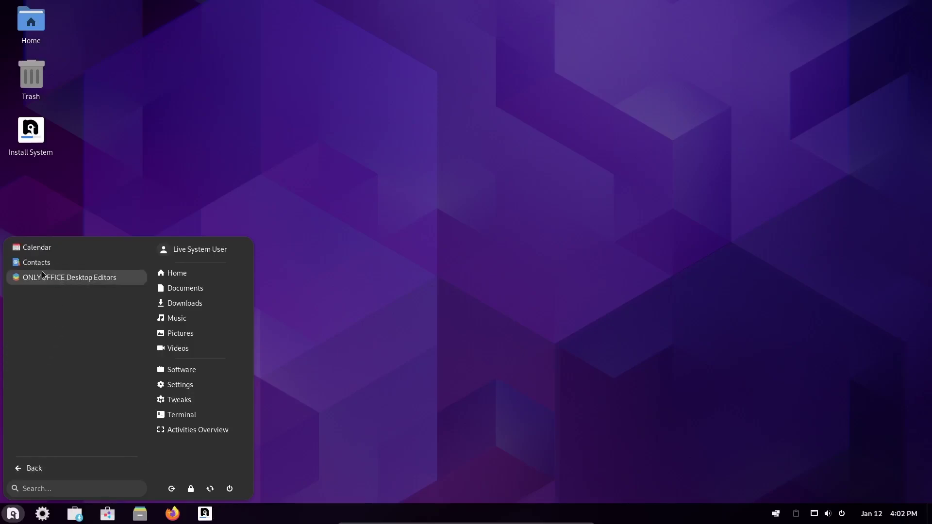
{"action": "left_click", "coordinate": [79, 279]}
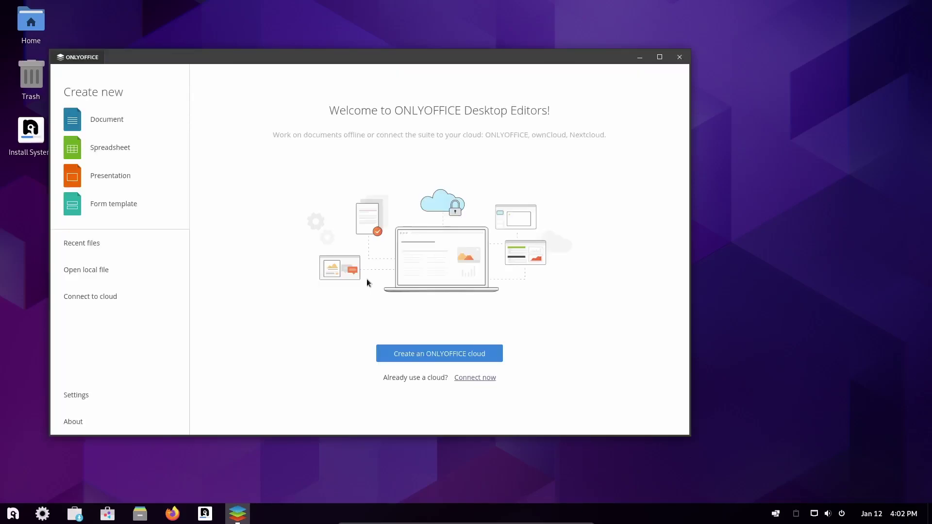
{"action": "left_click", "coordinate": [80, 395]}
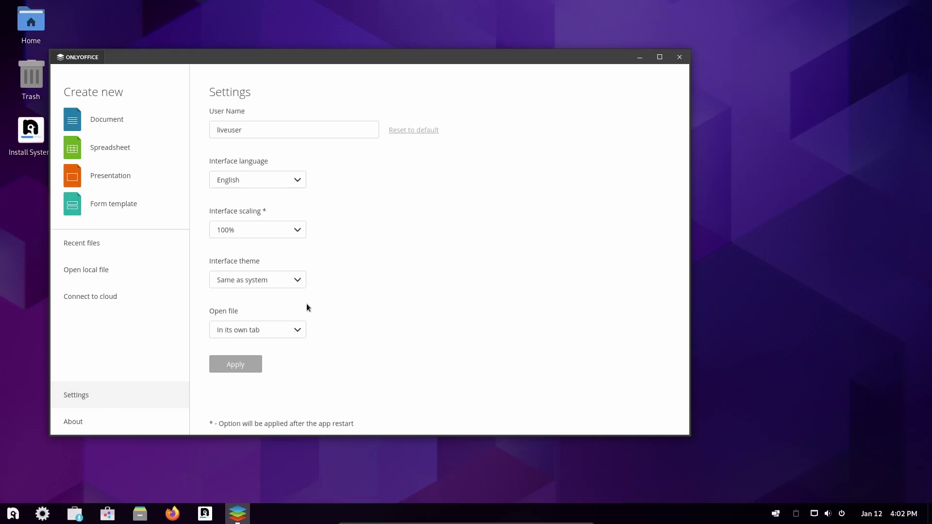
{"action": "left_click", "coordinate": [297, 280]}
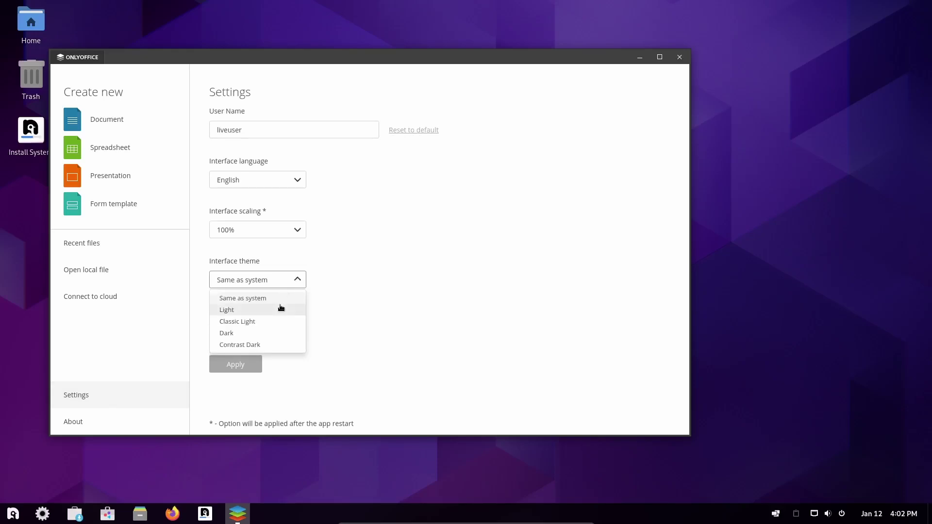
{"action": "left_click", "coordinate": [262, 302]}
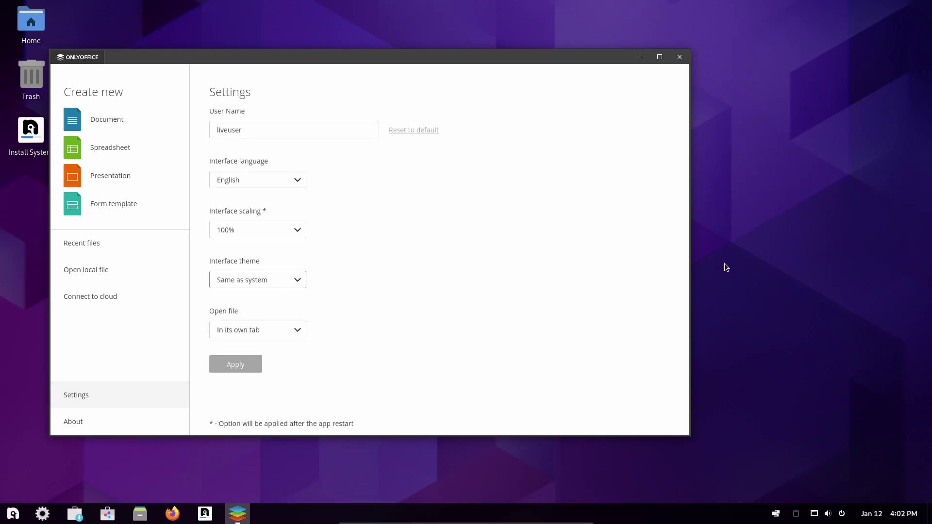
{"action": "left_click", "coordinate": [291, 281]}
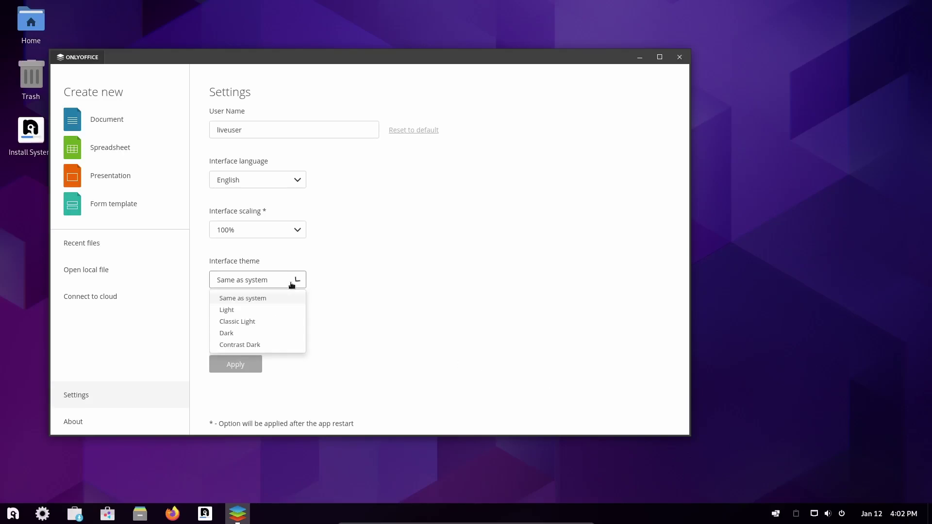
{"action": "left_click", "coordinate": [254, 336]}
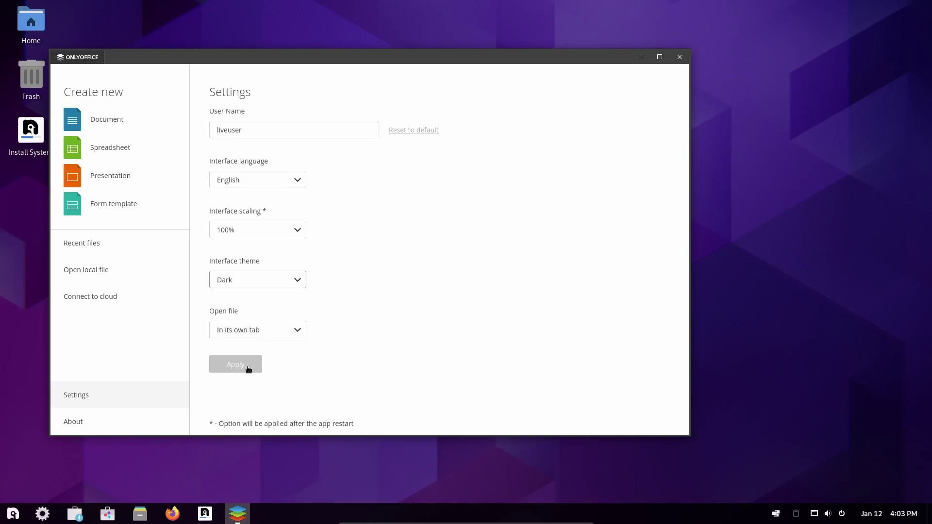
{"action": "left_click", "coordinate": [247, 367]}
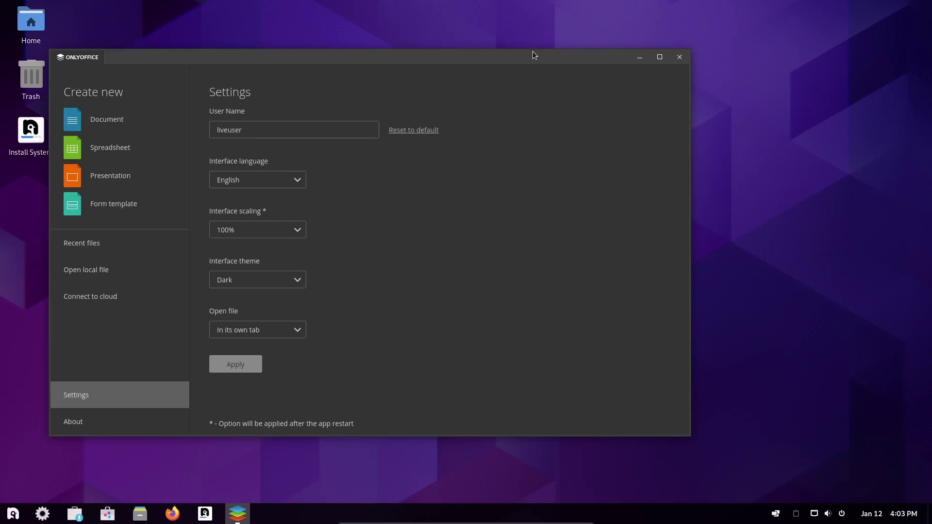
Maximize the ONLYOFFICE window, apply 125% interface scaling, then restore the window size and close it
{"action": "double_click", "coordinate": [493, 60]}
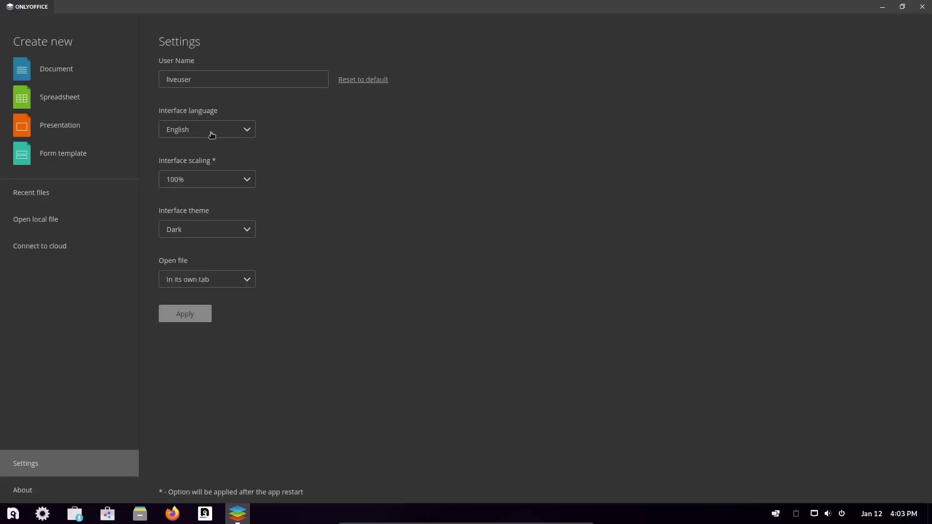
{"action": "left_click", "coordinate": [210, 182]}
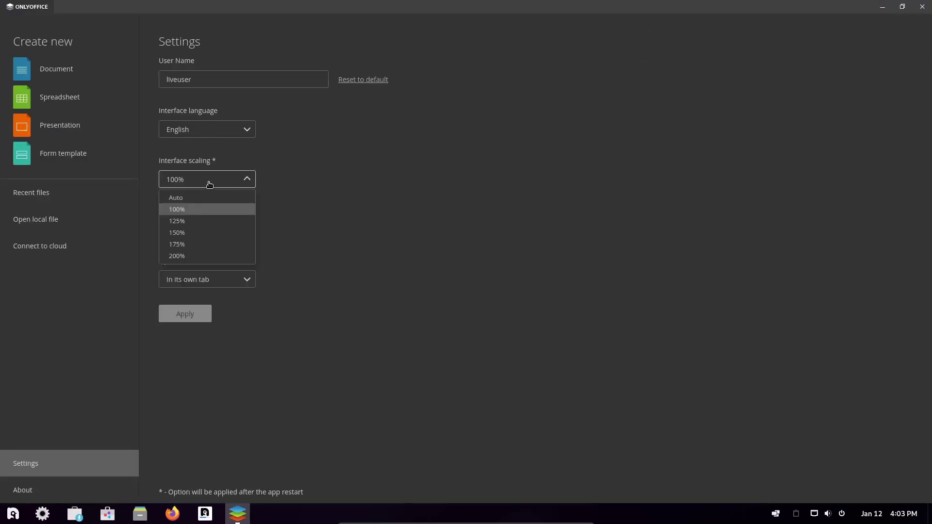
{"action": "left_click", "coordinate": [205, 226]}
{"action": "left_click", "coordinate": [202, 315]}
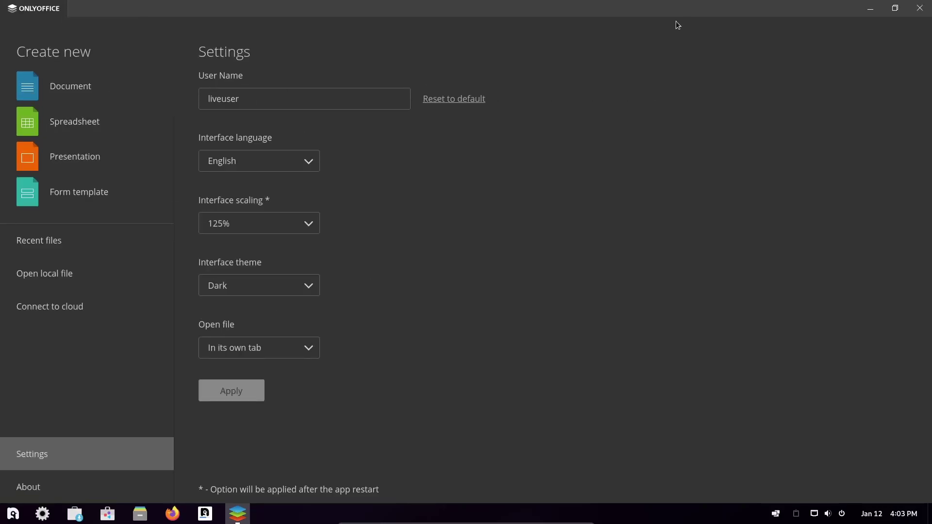
{"action": "left_click_drag", "start_coordinate": [655, 9], "coordinate": [669, 57]}
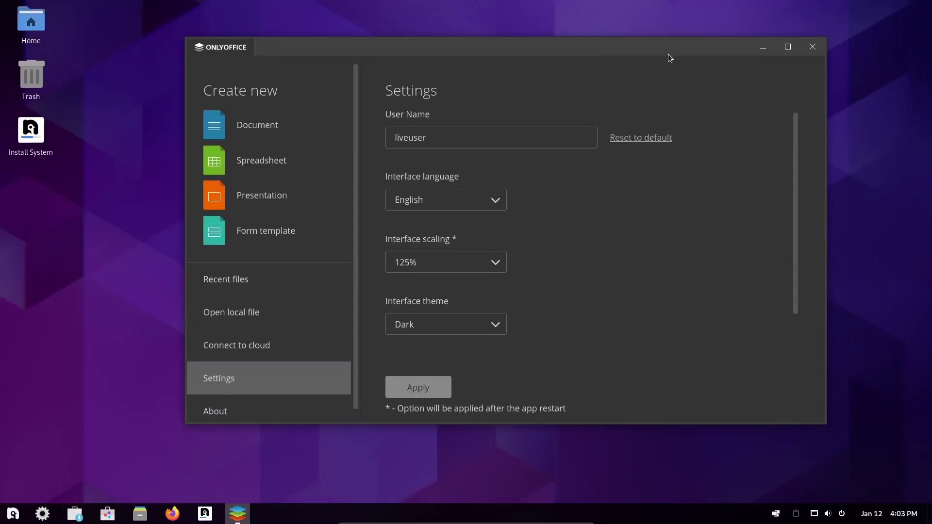
{"action": "left_click", "coordinate": [814, 47]}
View the installed applications in the Graphics and the Sound & Video categories
{"action": "left_click", "coordinate": [12, 515]}
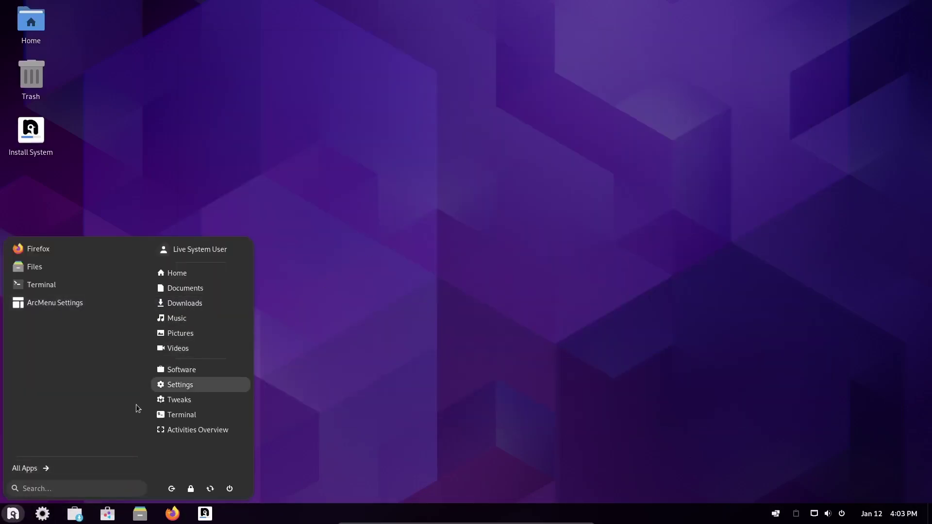
{"action": "left_click", "coordinate": [52, 467]}
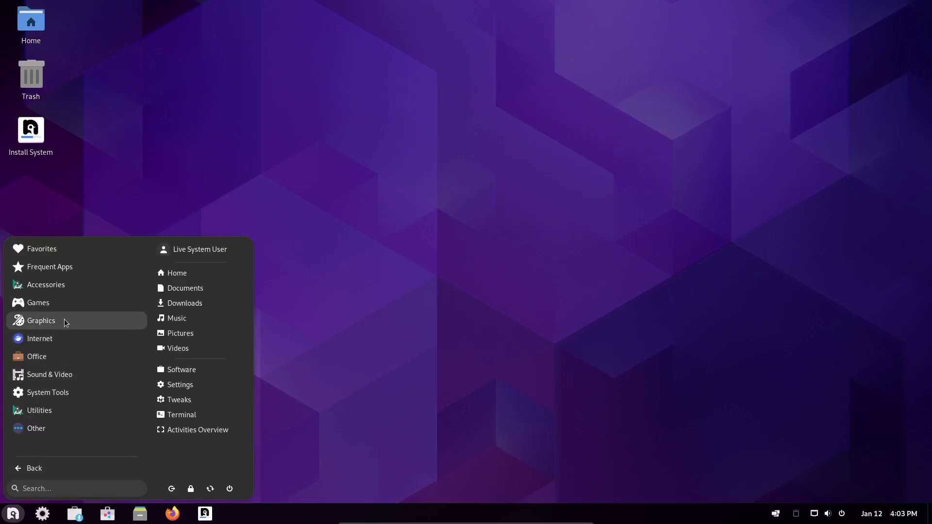
{"action": "left_click", "coordinate": [64, 320]}
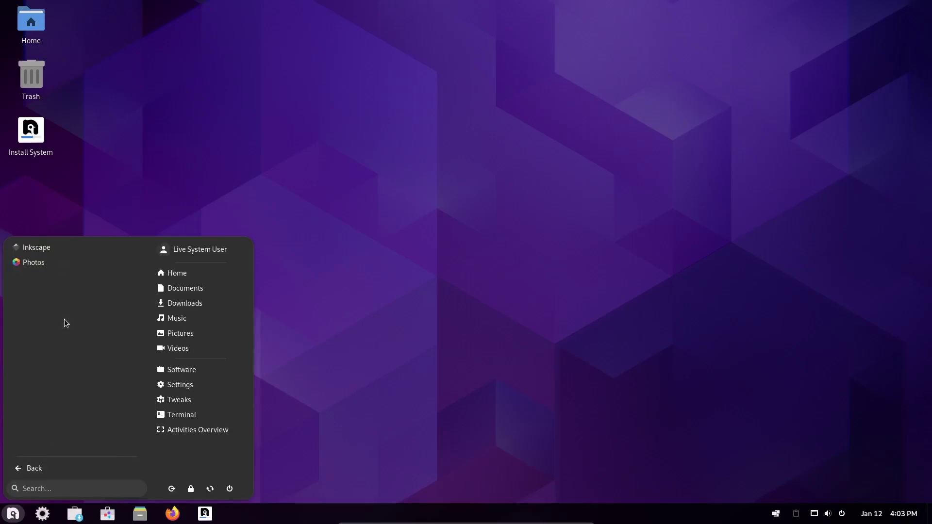
{"action": "left_click", "coordinate": [54, 469]}
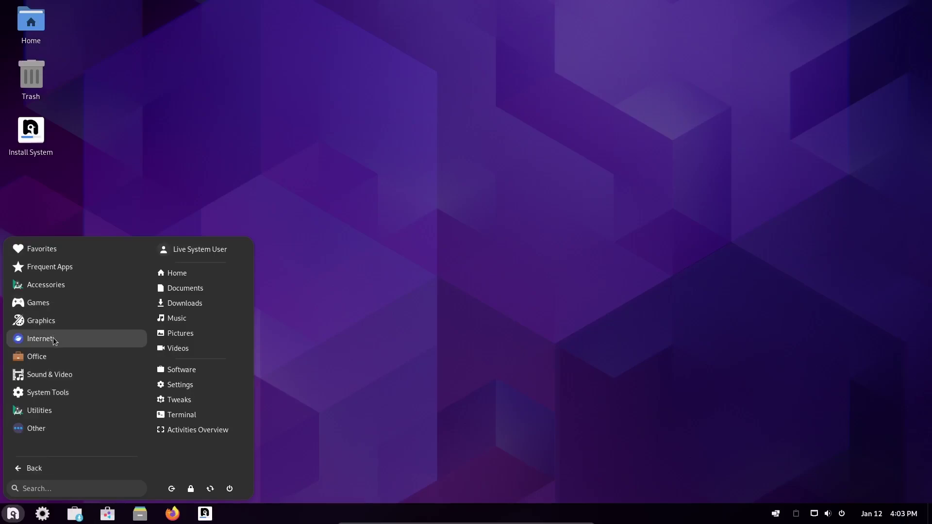
{"action": "left_click", "coordinate": [60, 376]}
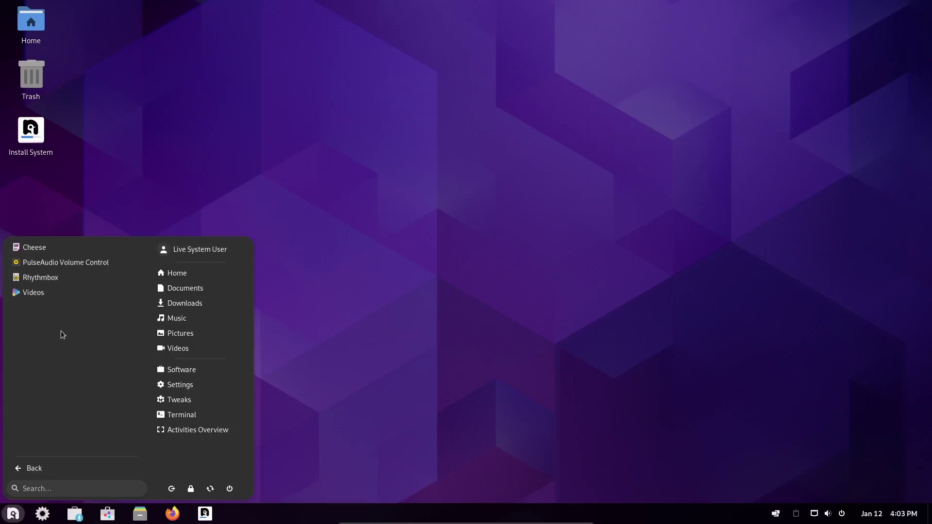
Launch Timeshift from the System Tools applications and authenticate to run it as administrator
{"action": "left_click", "coordinate": [53, 467]}
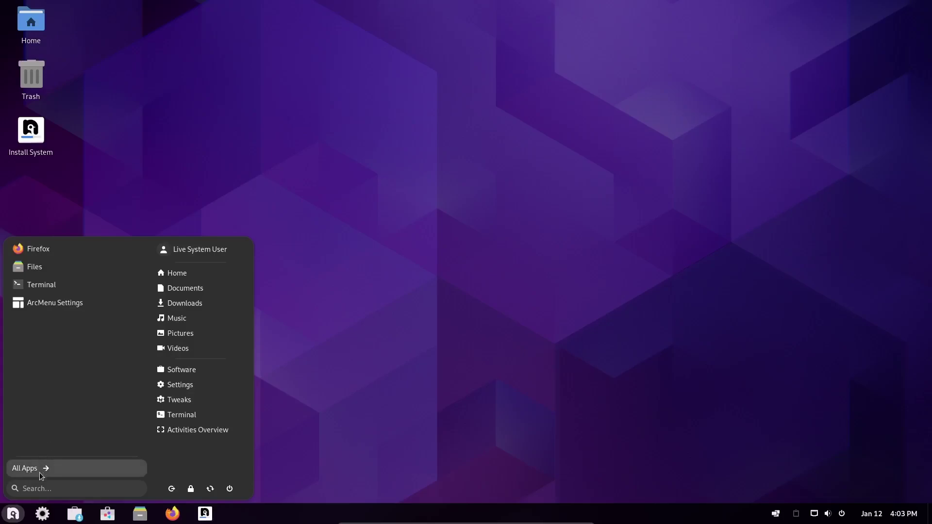
{"action": "left_click", "coordinate": [45, 469]}
{"action": "left_click", "coordinate": [52, 398]}
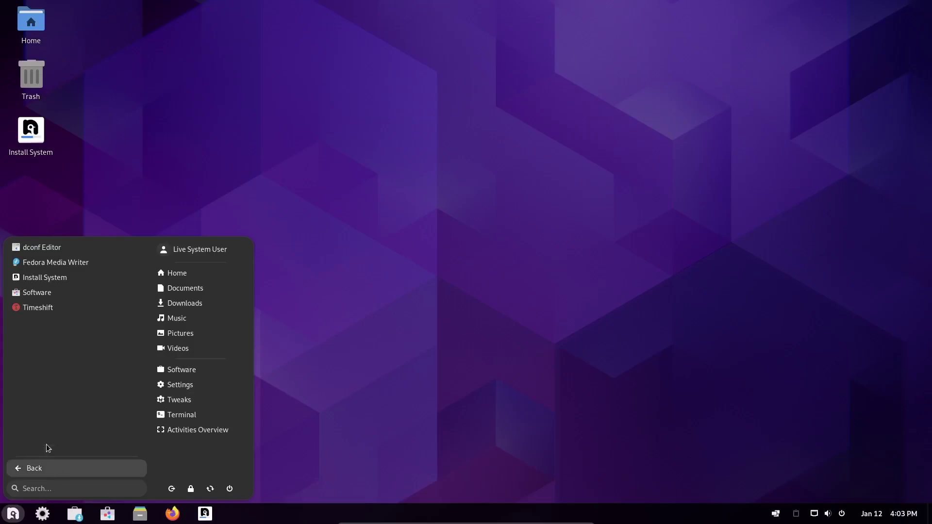
{"action": "left_click", "coordinate": [36, 309]}
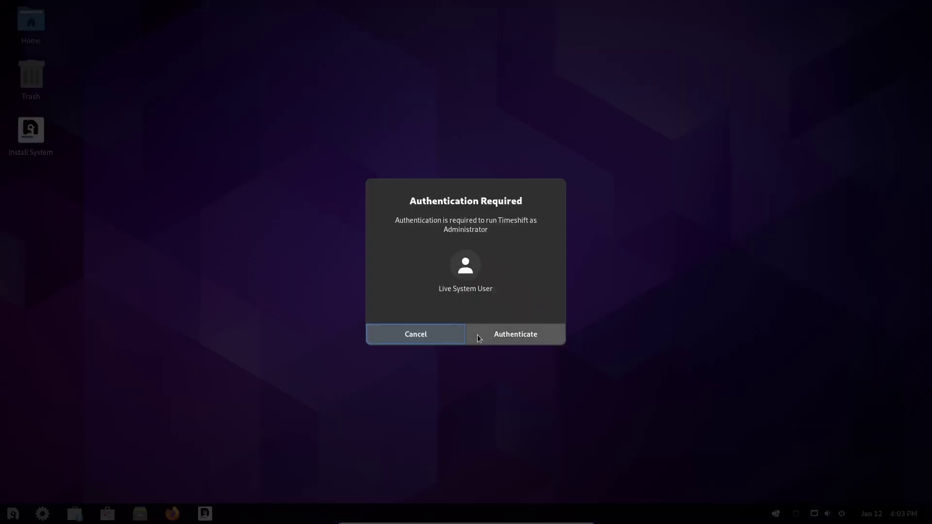
{"action": "left_click", "coordinate": [523, 343]}
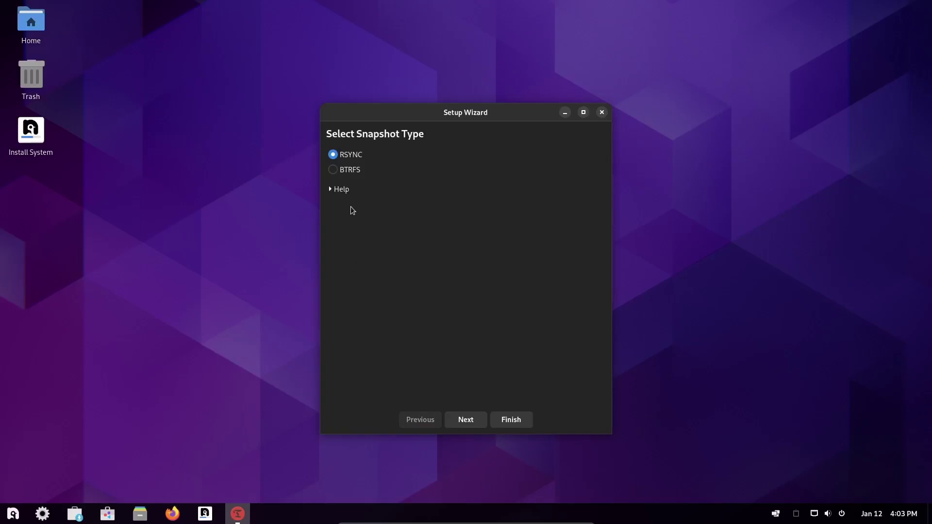
Select RSYNC as the snapshot type, go through the rest of the Timeshift setup wizard, and close Timeshift
{"action": "left_click", "coordinate": [334, 169]}
{"action": "left_click", "coordinate": [333, 154]}
{"action": "left_click", "coordinate": [465, 419]}
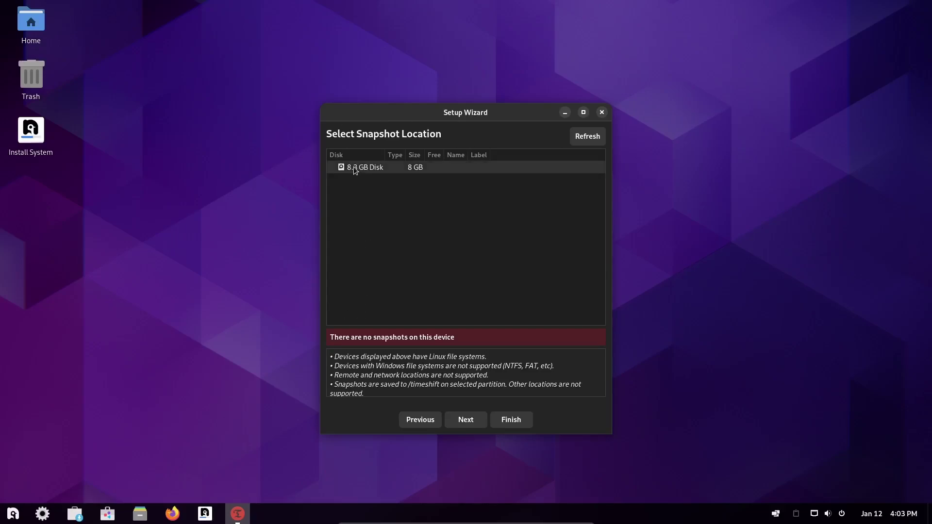
{"action": "left_click", "coordinate": [465, 418]}
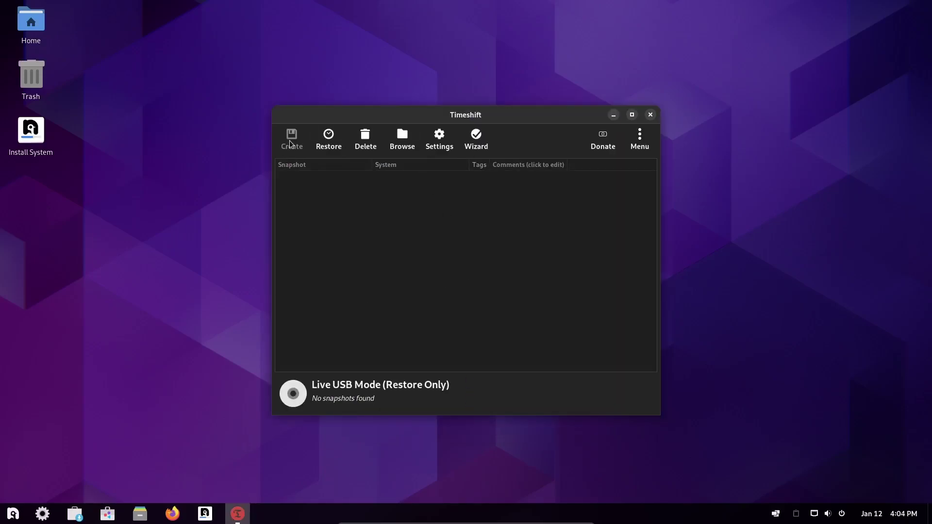
{"action": "left_click", "coordinate": [650, 115]}
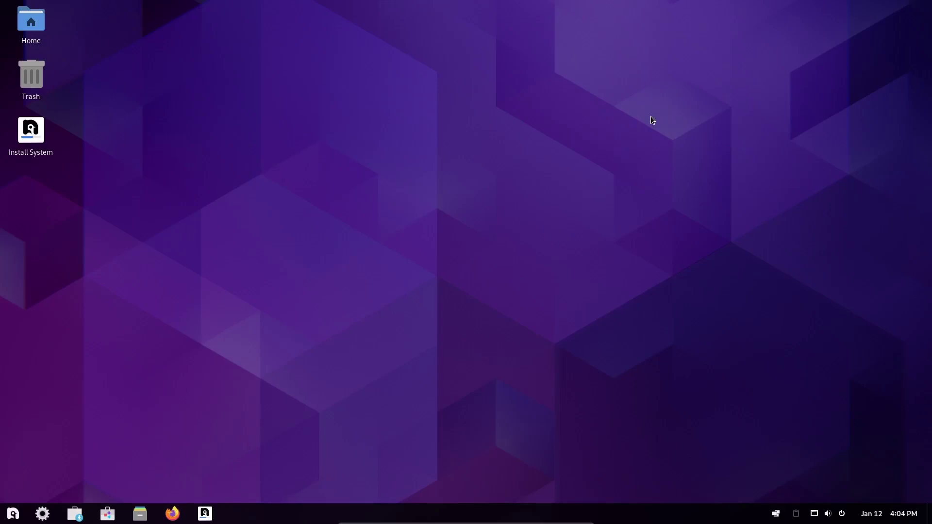
View the installed applications in the System Tools and the Utilities categories
{"action": "left_click", "coordinate": [18, 515]}
{"action": "left_click", "coordinate": [41, 468]}
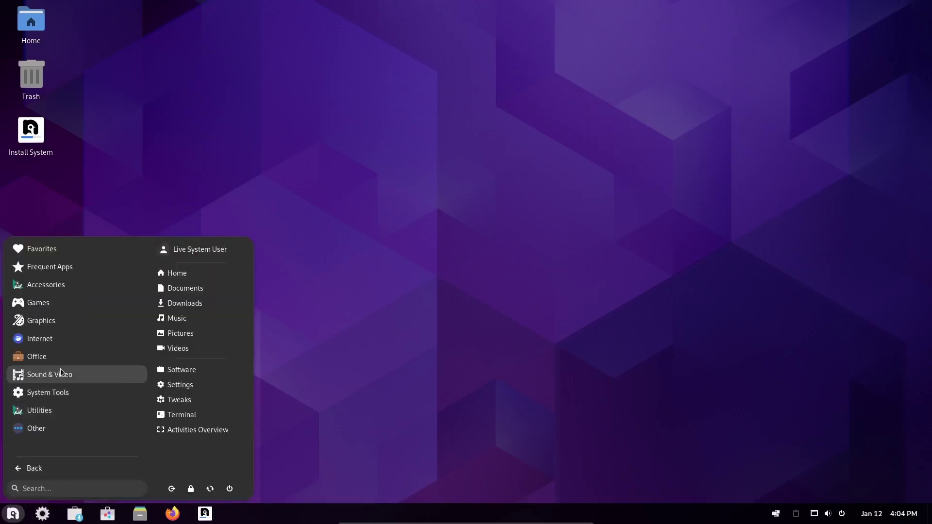
{"action": "left_click", "coordinate": [57, 390]}
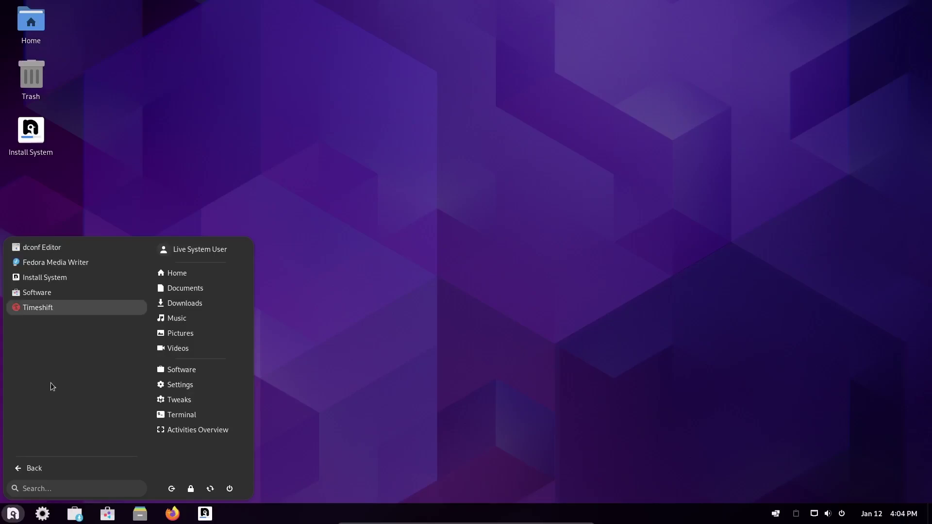
{"action": "left_click", "coordinate": [52, 467]}
{"action": "left_click", "coordinate": [65, 411]}
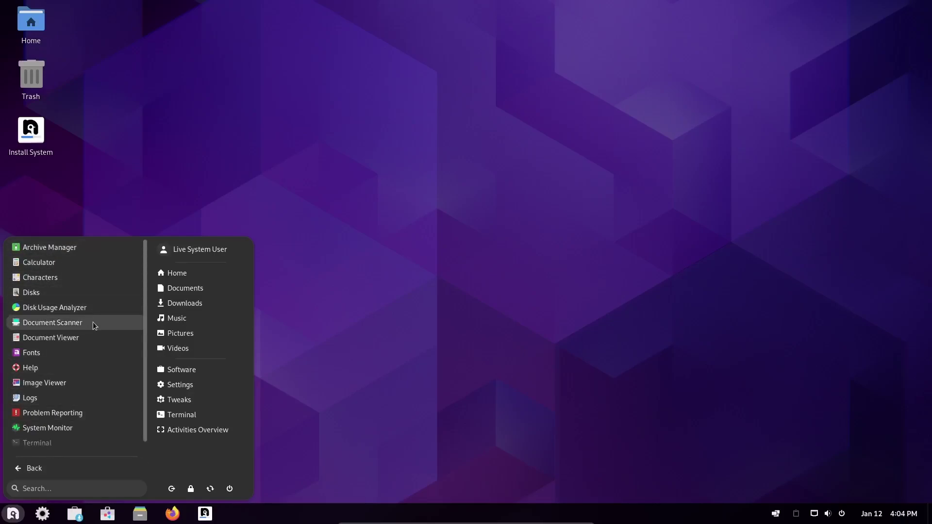
{"action": "scroll", "coordinate": [104, 373], "scroll_direction": "down", "scroll_amount": 1}
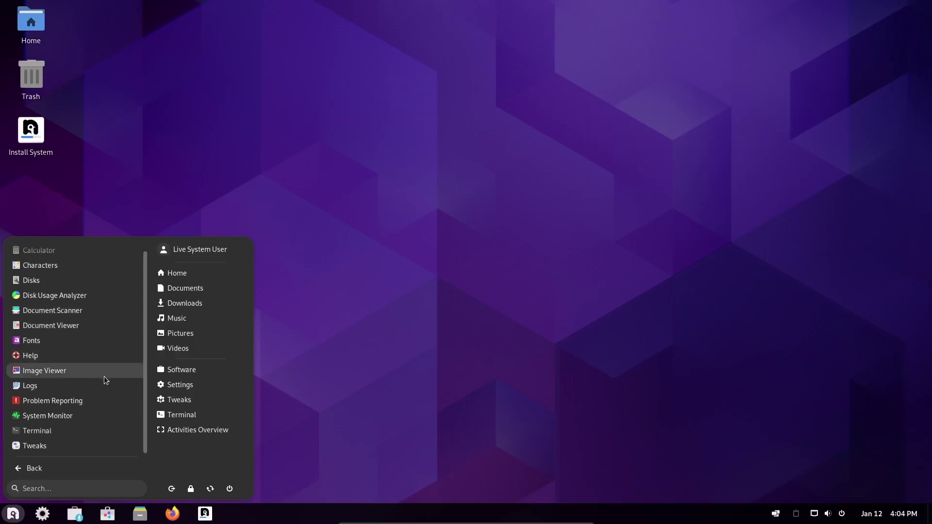
Launch Terminal from the Utilities applications, run top to examine memory and CPU usage, then close the terminal
{"action": "left_click", "coordinate": [97, 430]}
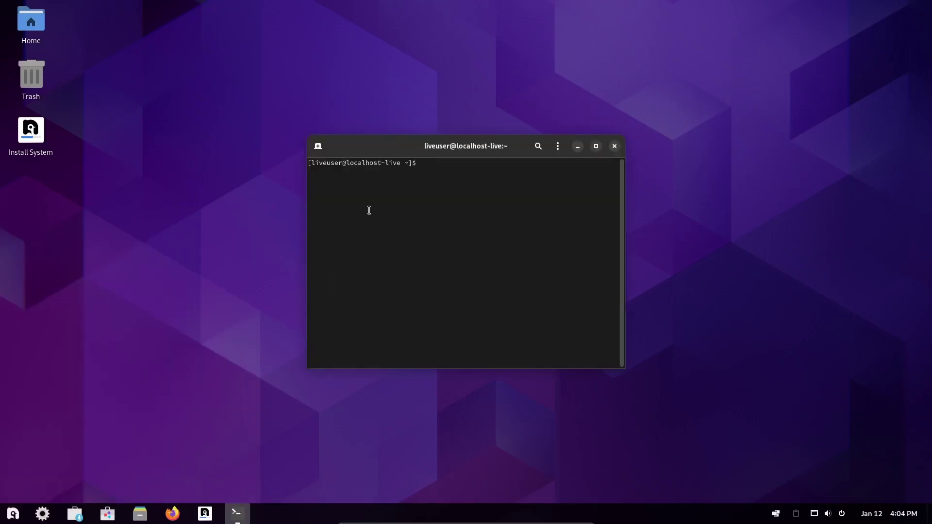
{"action": "type", "text": "top"}
{"action": "key", "text": "Return"}
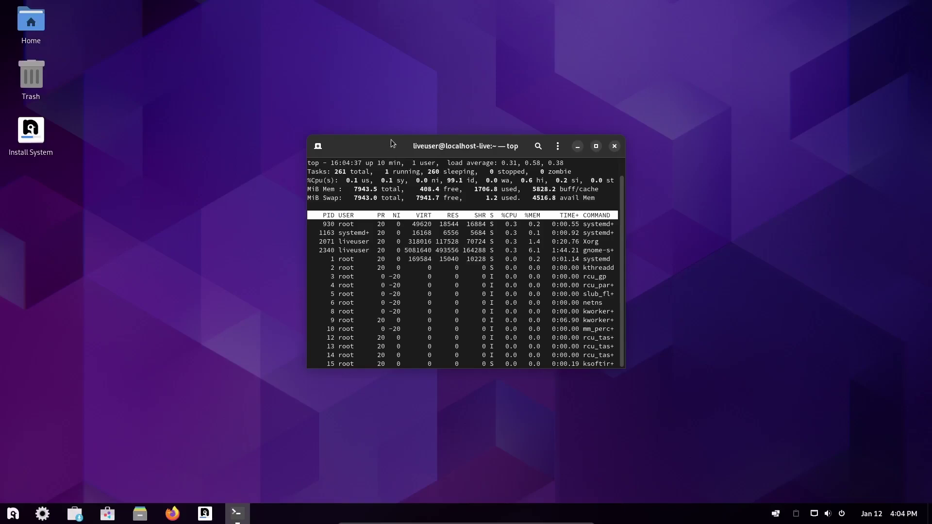
{"action": "left_click_drag", "start_coordinate": [385, 147], "coordinate": [393, 123]}
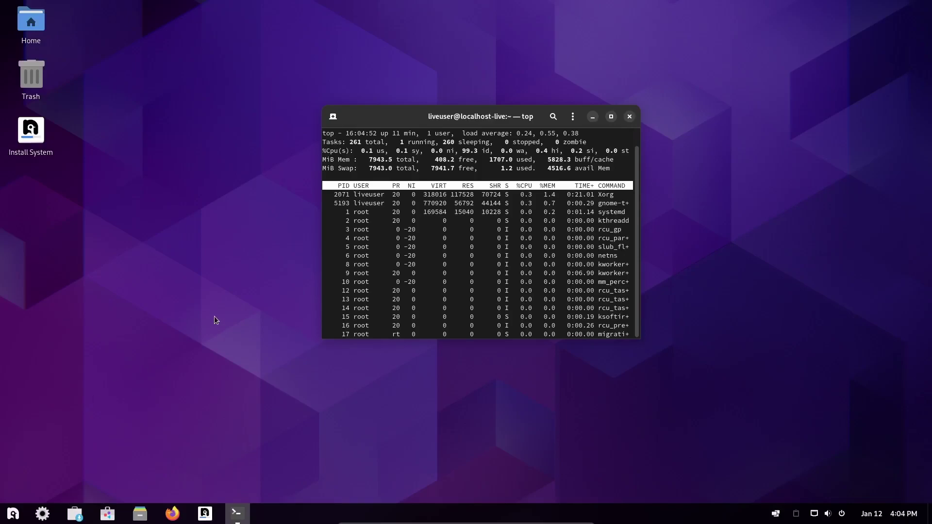
{"action": "left_click", "coordinate": [629, 117]}
{"action": "left_click", "coordinate": [533, 252]}
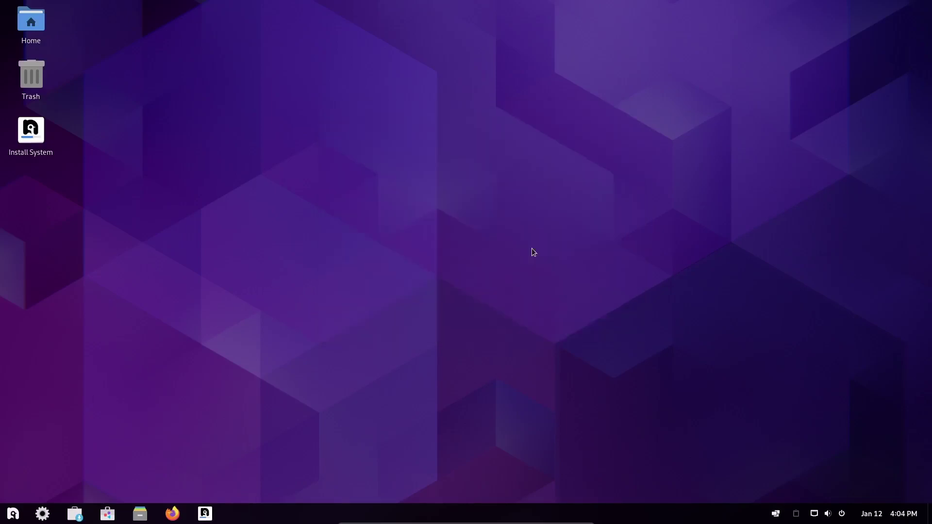
View the full list of application categories once more, then dismiss the application menu
{"action": "left_click", "coordinate": [15, 514]}
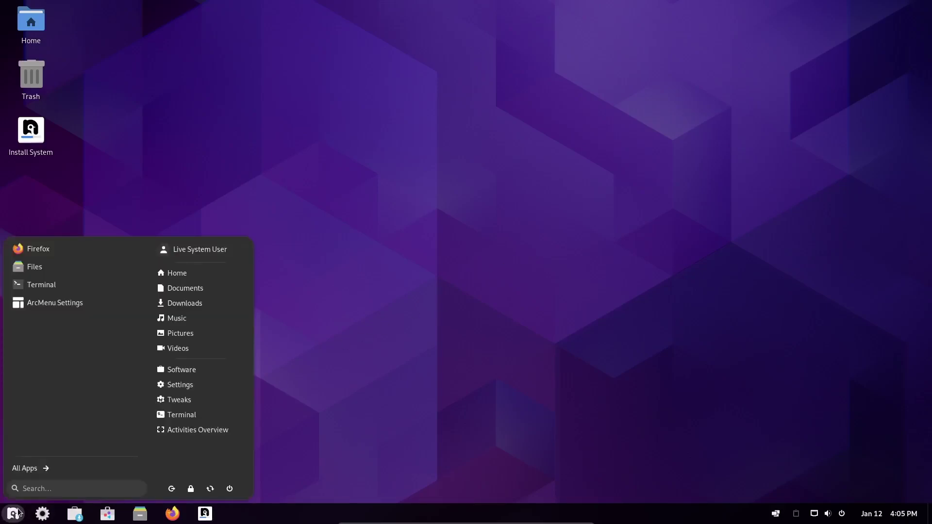
{"action": "left_click", "coordinate": [45, 469]}
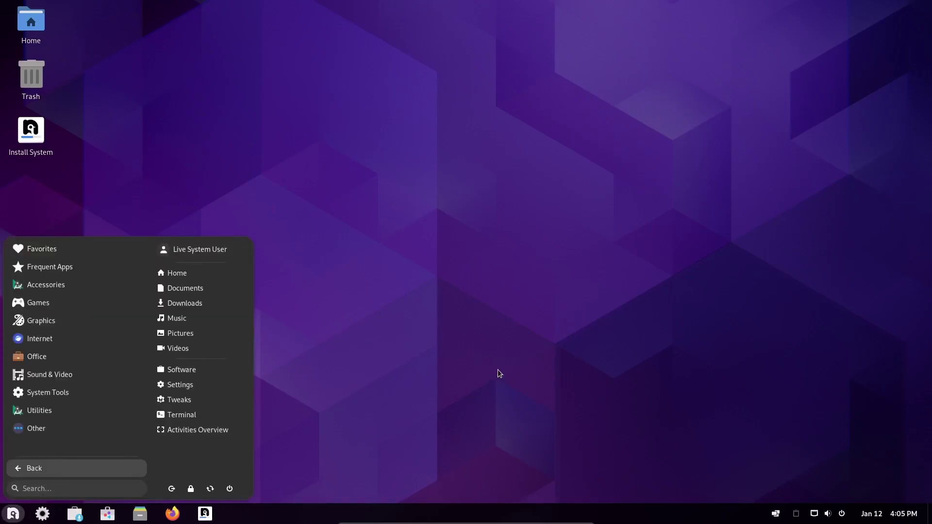
{"action": "left_click", "coordinate": [509, 337]}
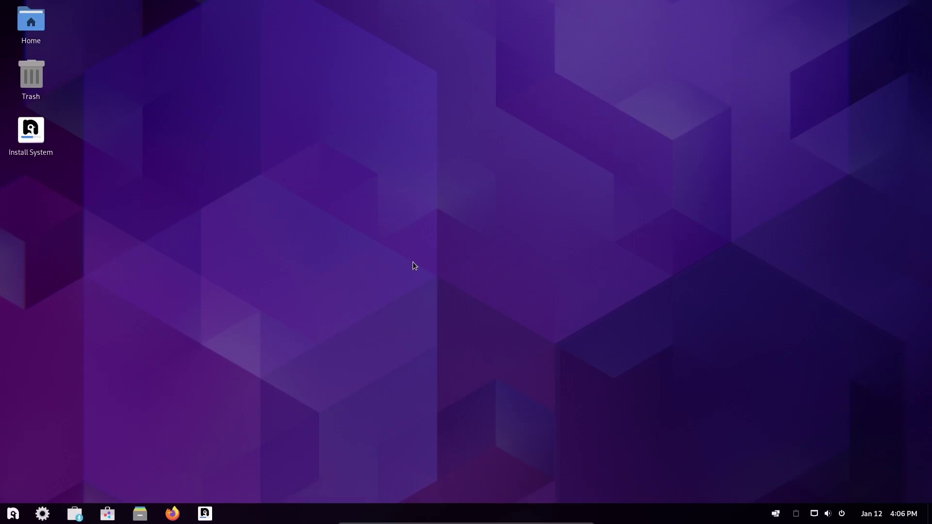
Open the file manager to look at the Home folder, reposition its window higher on the desktop, and close it
{"action": "left_click", "coordinate": [139, 514]}
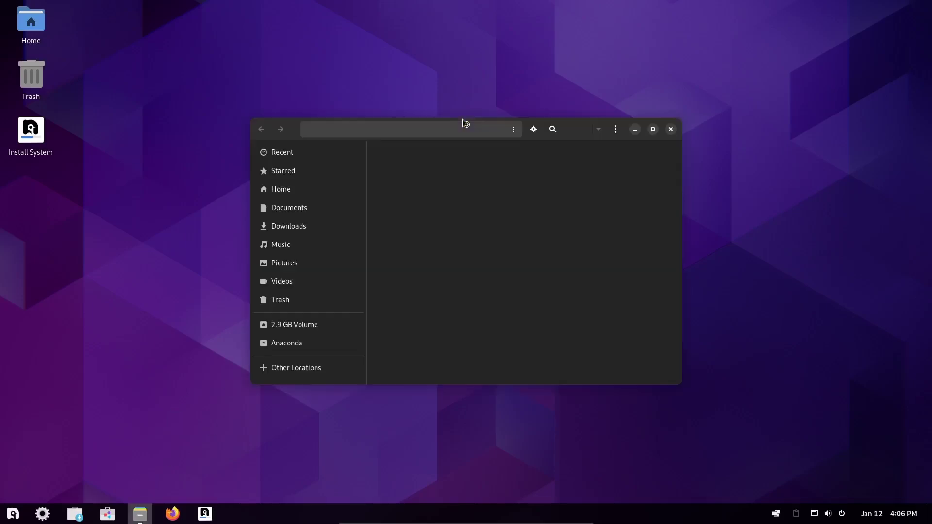
{"action": "left_click_drag", "start_coordinate": [567, 131], "coordinate": [585, 95]}
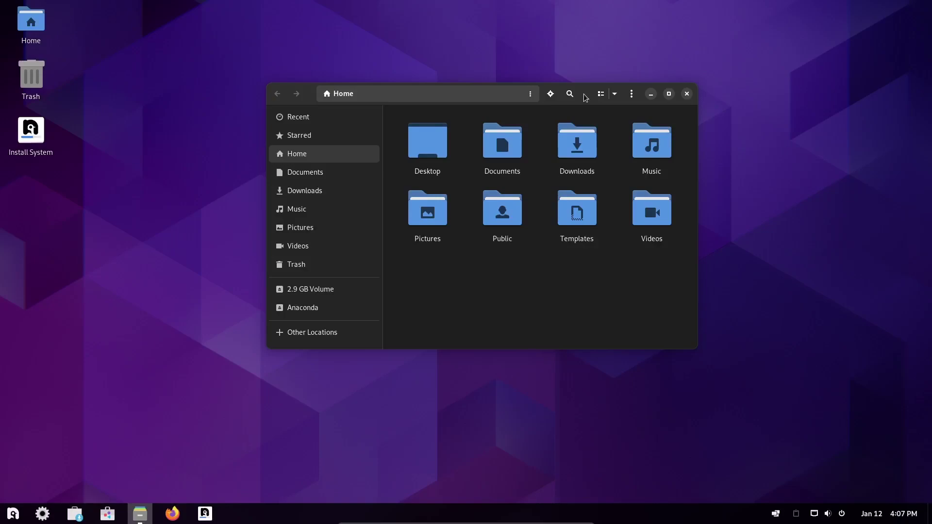
{"action": "left_click", "coordinate": [687, 94]}
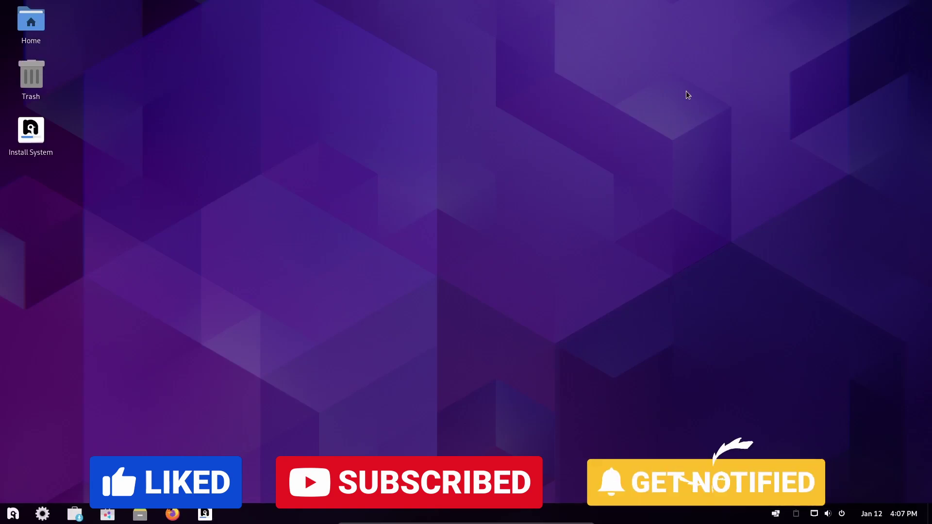